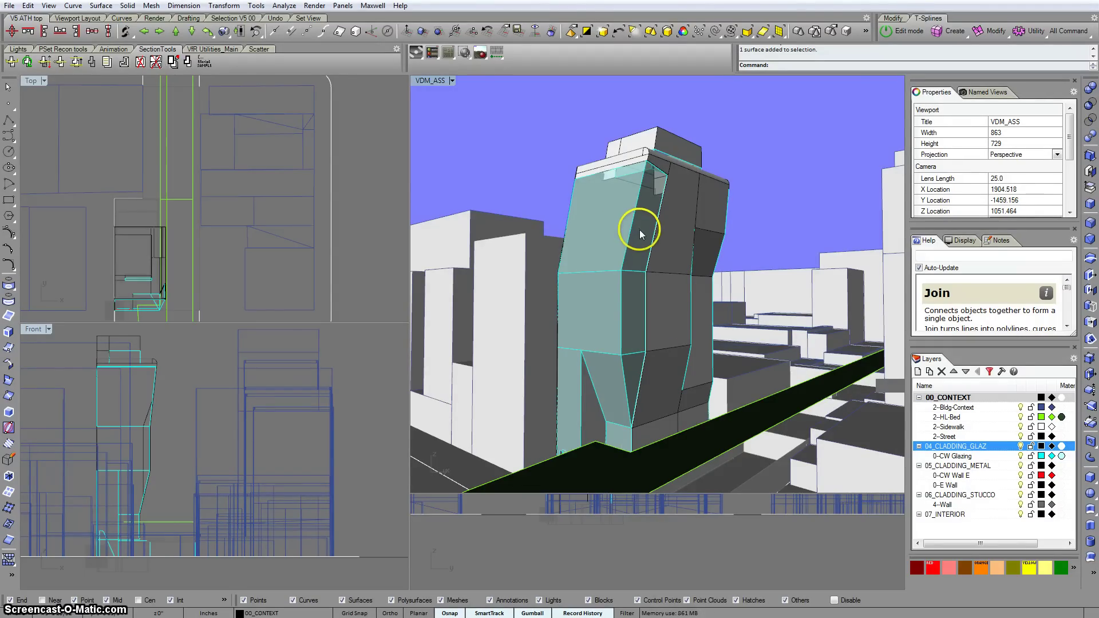
# - Open the Maxwell Scene Manager and examine its environment settings, including the sky type and sun option
pyautogui.keyDown('shift'); pyautogui.moveTo(729, 290); pyautogui.dragTo(709, 259, button='right'); pyautogui.keyUp('shift')
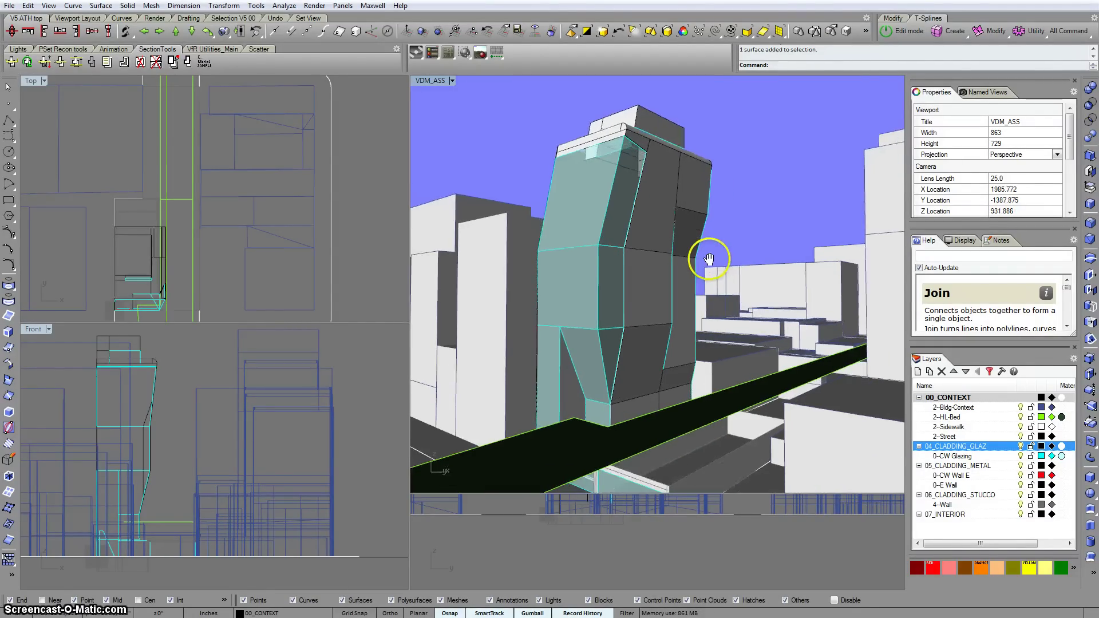
pyautogui.keyDown('shift'); pyautogui.moveTo(705, 329); pyautogui.dragTo(743, 292, button='right'); pyautogui.keyUp('shift')
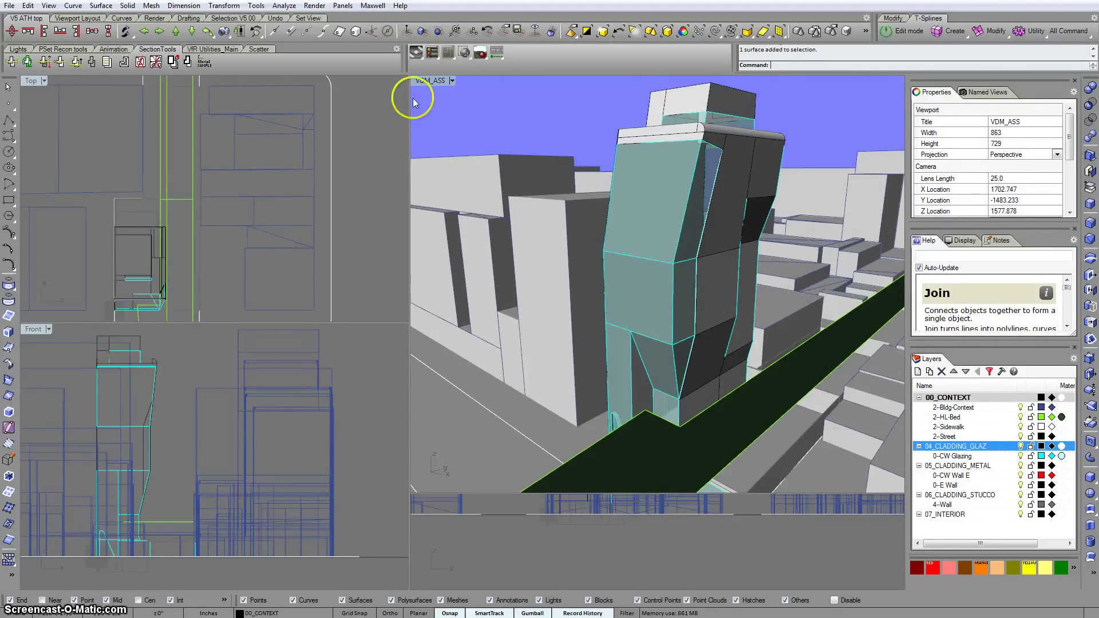
pyautogui.click(437, 56)
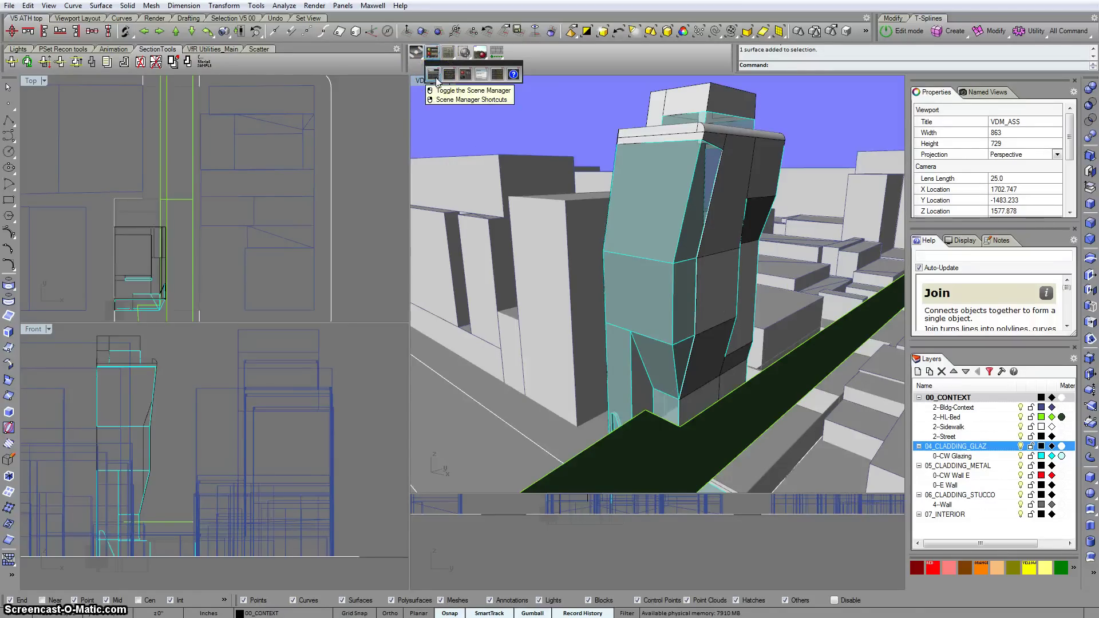
pyautogui.click(433, 74)
pyautogui.click(495, 248)
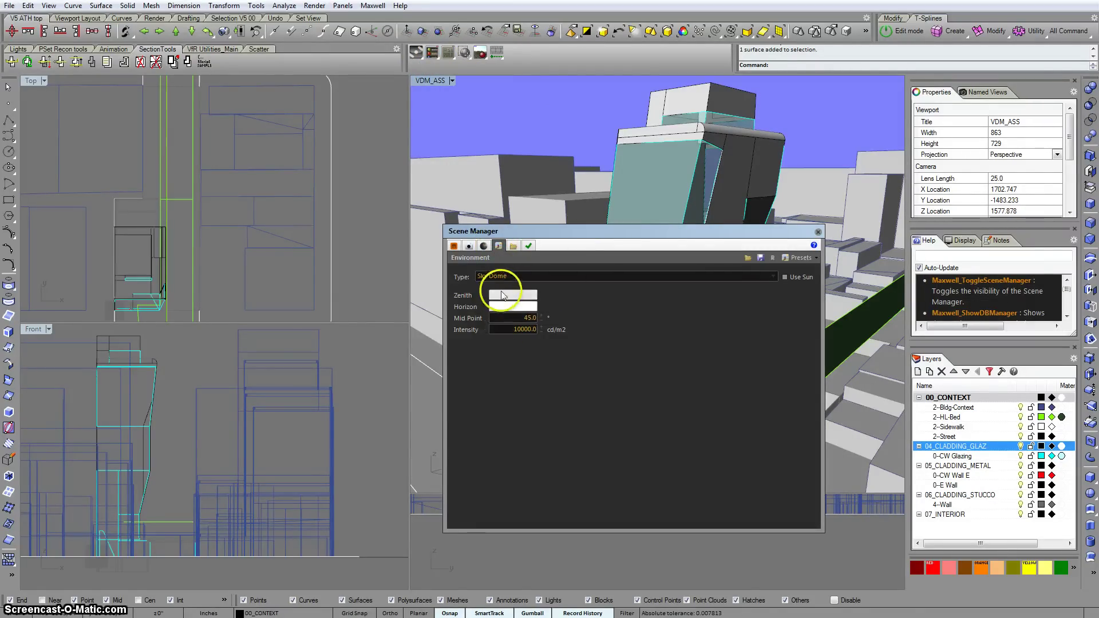
pyautogui.moveTo(611, 232); pyautogui.dragTo(615, 264)
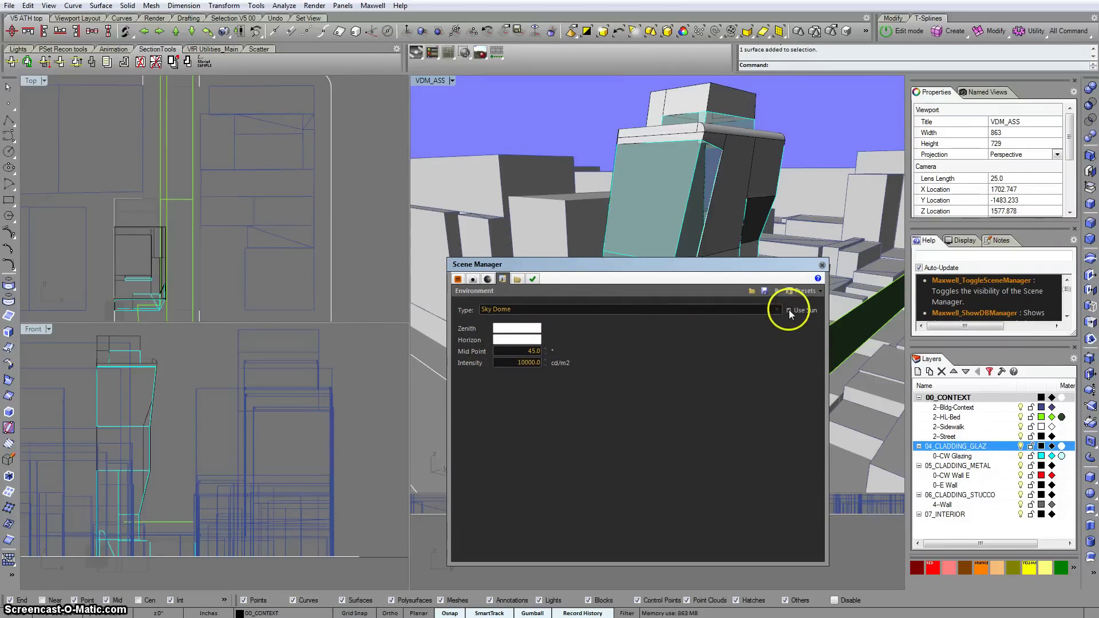
# - Set the time of day in the scene's location and time settings to 3:00 PM
pyautogui.click(488, 279)
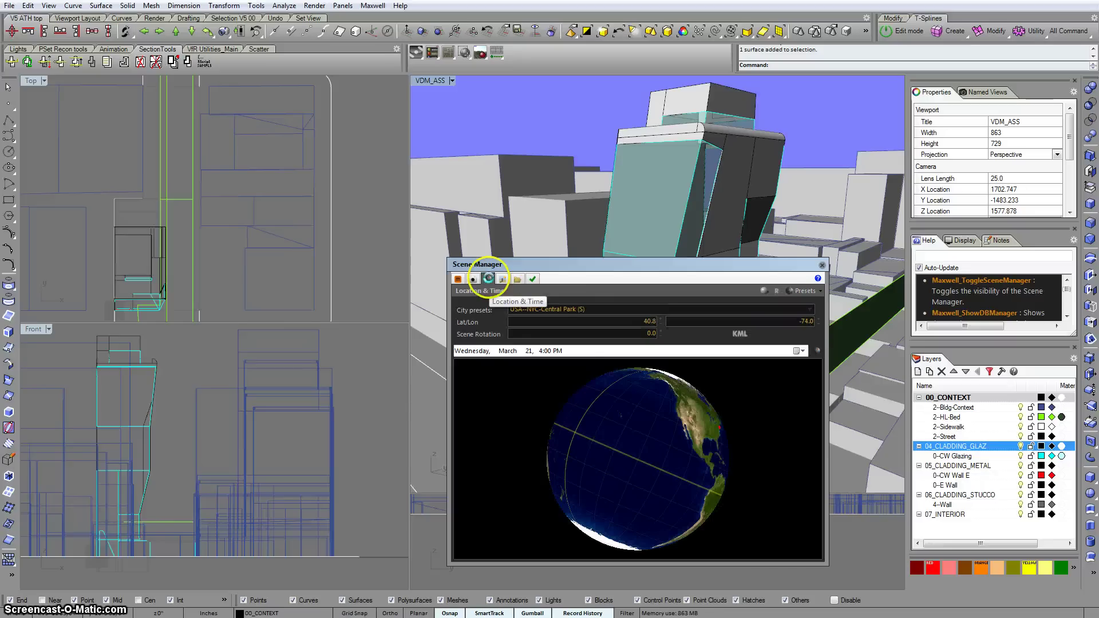
pyautogui.moveTo(698, 422); pyautogui.dragTo(679, 436)
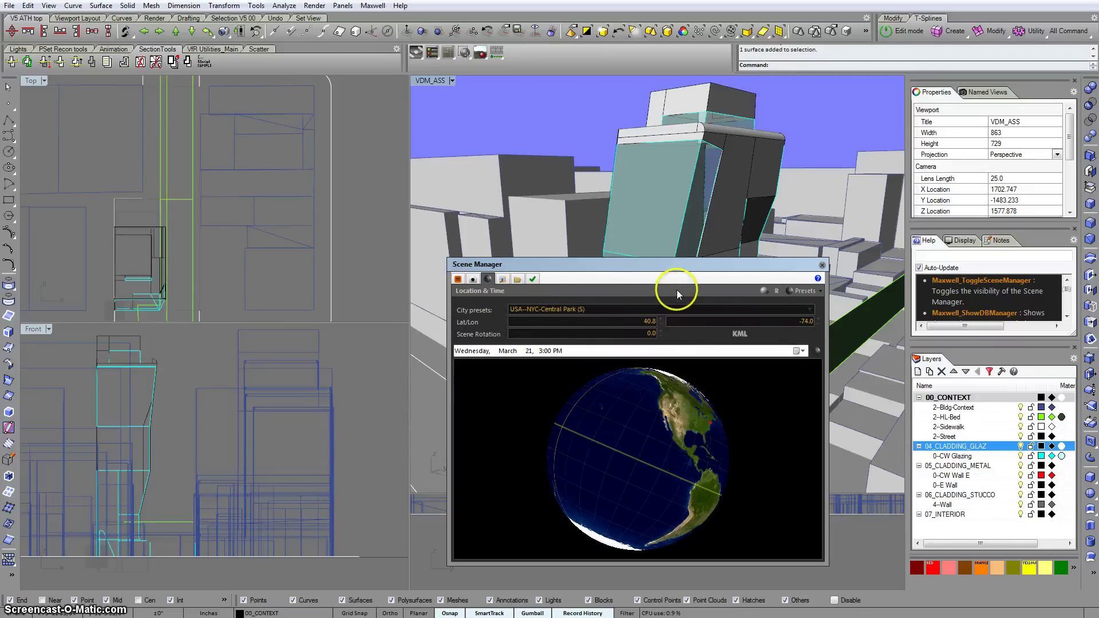
pyautogui.moveTo(699, 264); pyautogui.dragTo(690, 233)
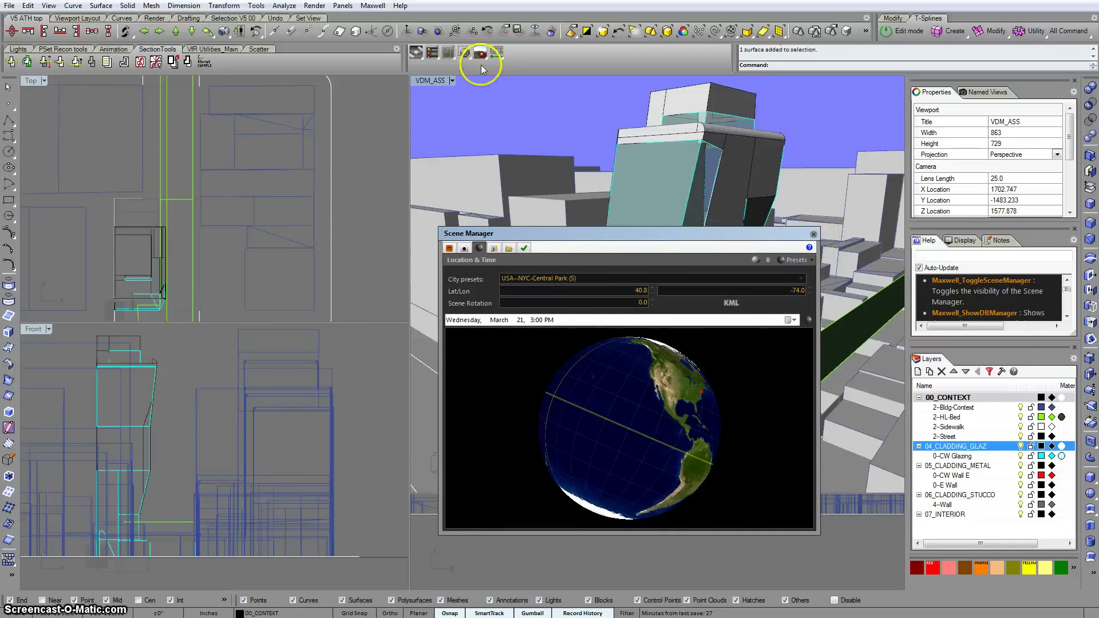
# - Run the Fire command to start a Maxwell Fire preview render of the VDM_ASS view
pyautogui.click(770, 66)
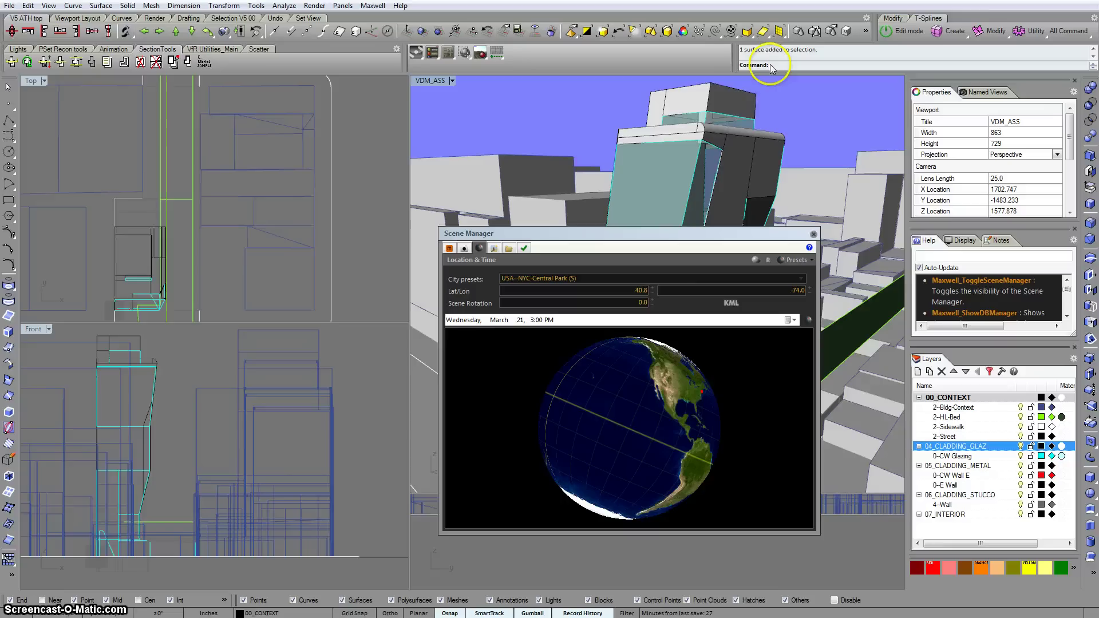
pyautogui.write('mand: Maxwel')
pyautogui.press('Return')
pyautogui.write('Fire')
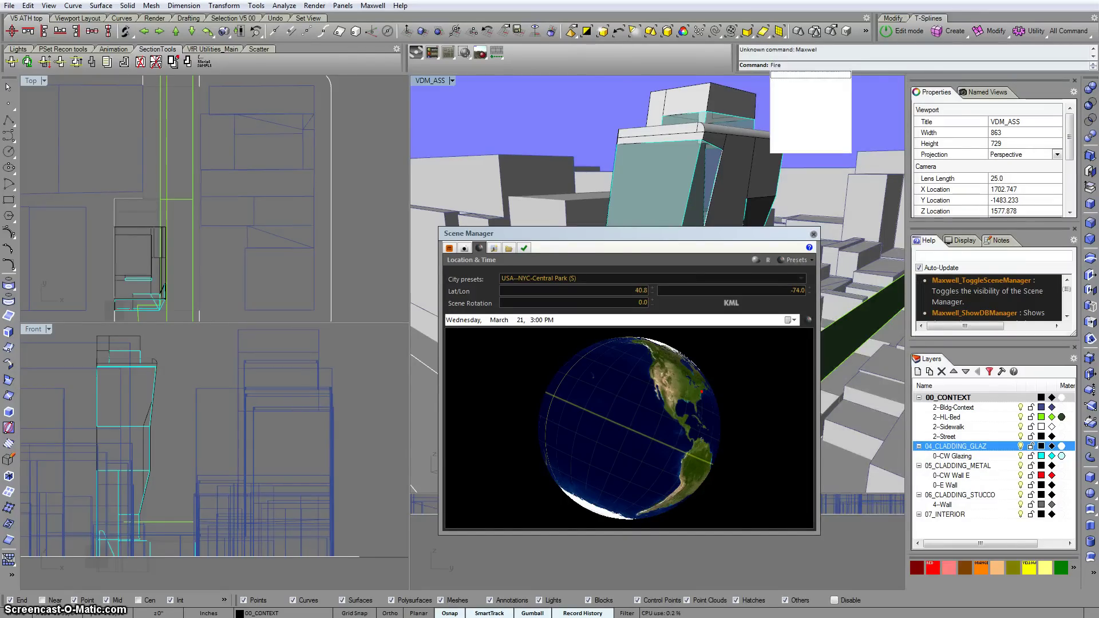
pyautogui.press('Return')
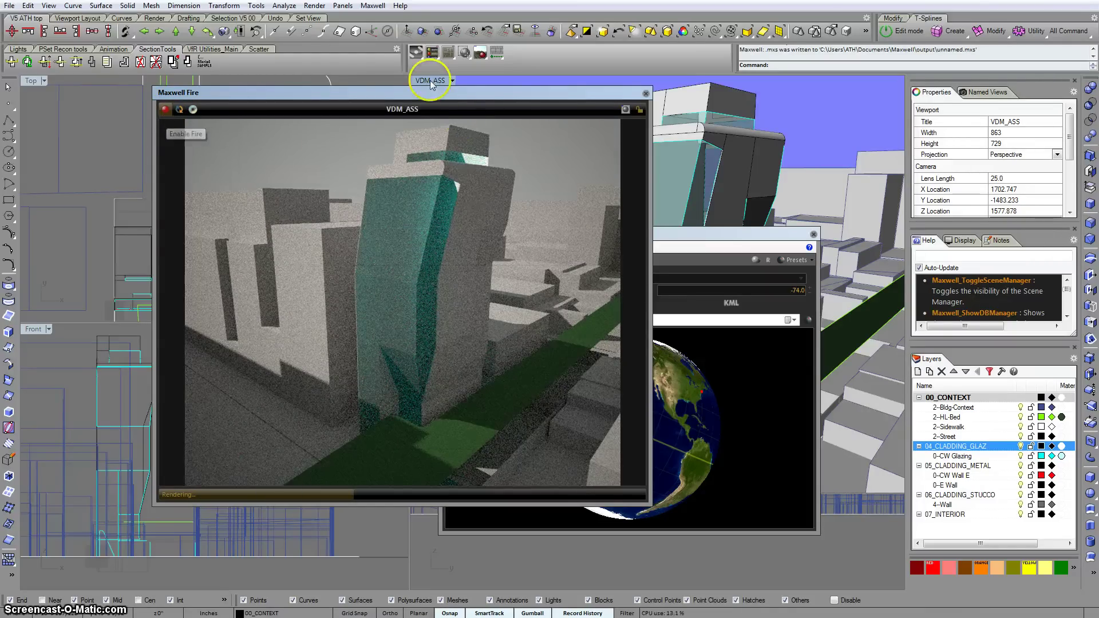
# - Arrange the Maxwell Fire and Scene Manager windows so that the tower in the perspective viewport is uncovered
pyautogui.moveTo(425, 94); pyautogui.dragTo(339, 84)
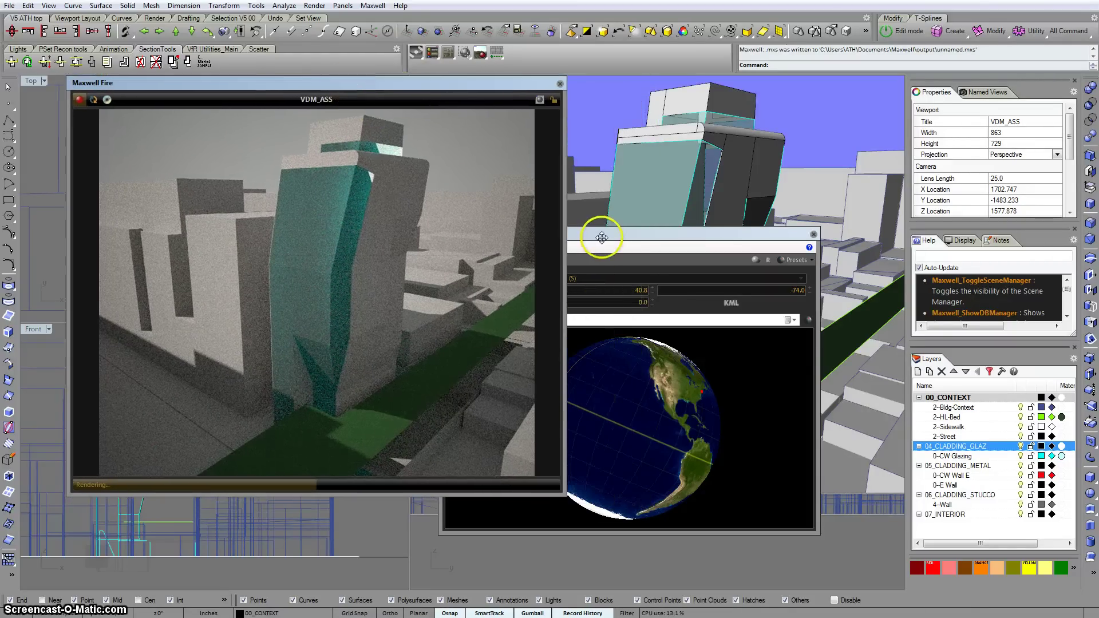
pyautogui.click(666, 244)
pyautogui.moveTo(666, 243); pyautogui.dragTo(584, 328)
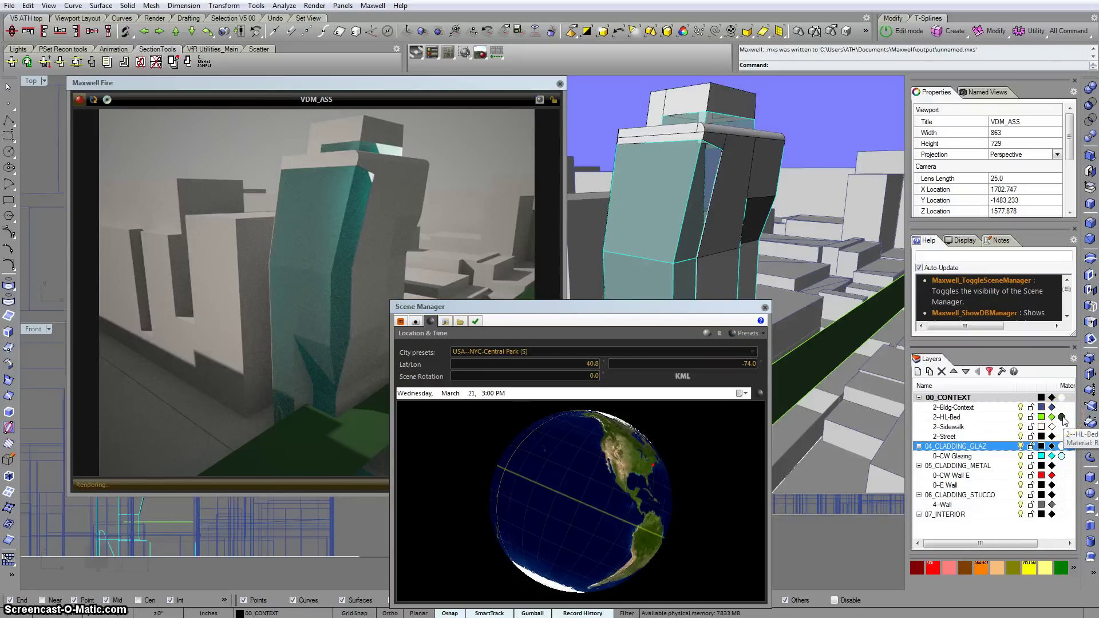
pyautogui.click(1063, 397)
pyautogui.moveTo(676, 308); pyautogui.dragTo(719, 428)
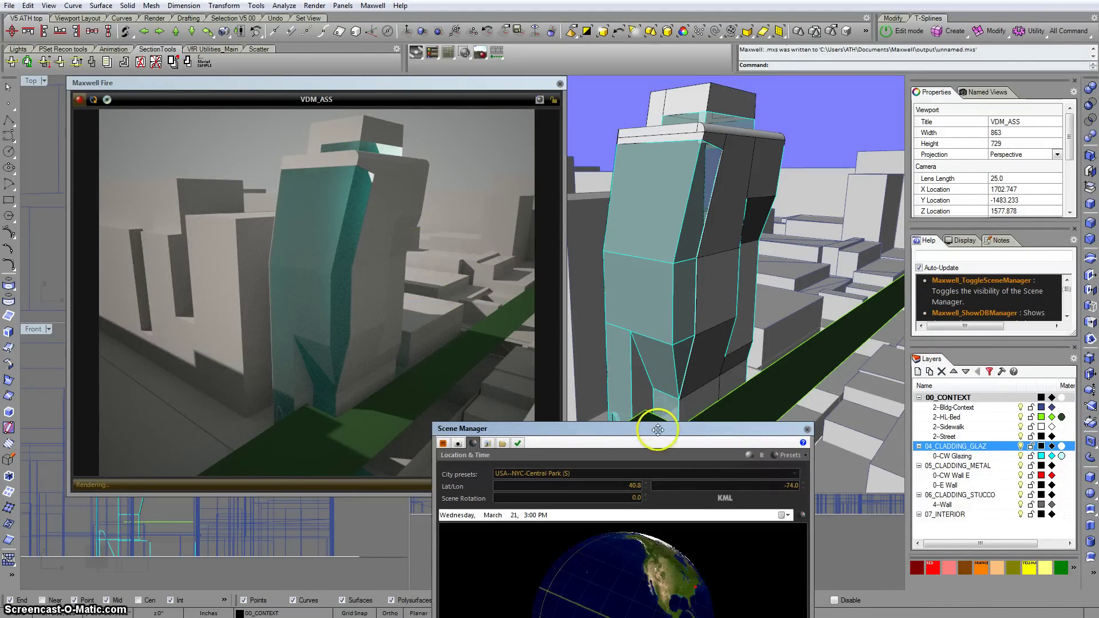
pyautogui.moveTo(635, 422); pyautogui.dragTo(467, 317)
# - Reframe the perspective view to a higher, more distant view of the tower and surrounding blocks, watching the Fire preview update
pyautogui.moveTo(684, 248); pyautogui.dragTo(731, 221, button='right')
pyautogui.scroll(8, 723, 245)
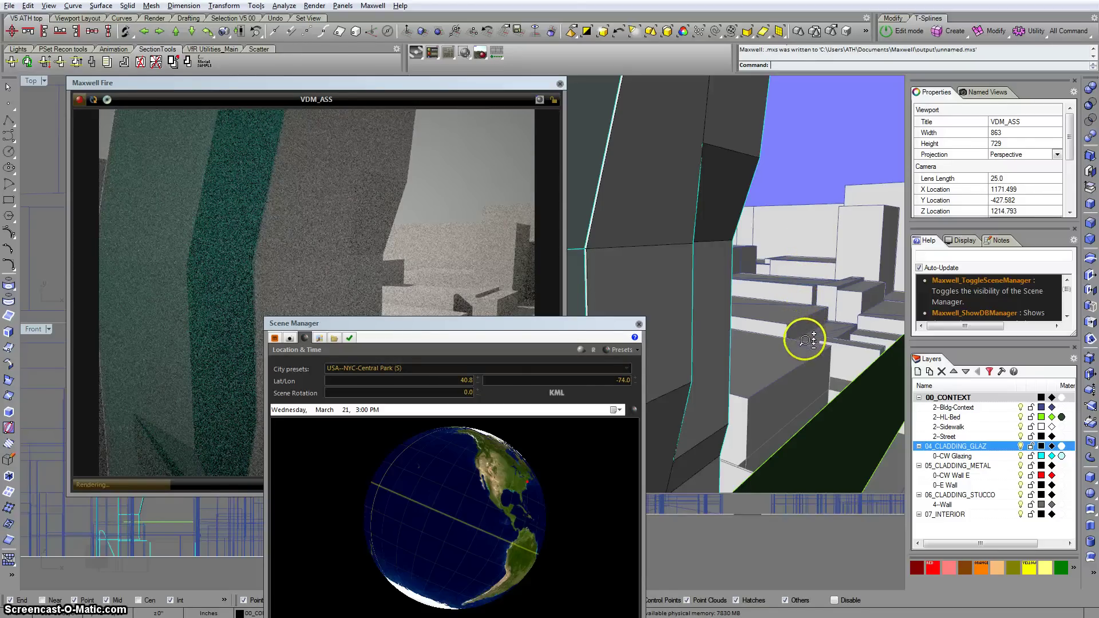
pyautogui.scroll(-3, 803, 270)
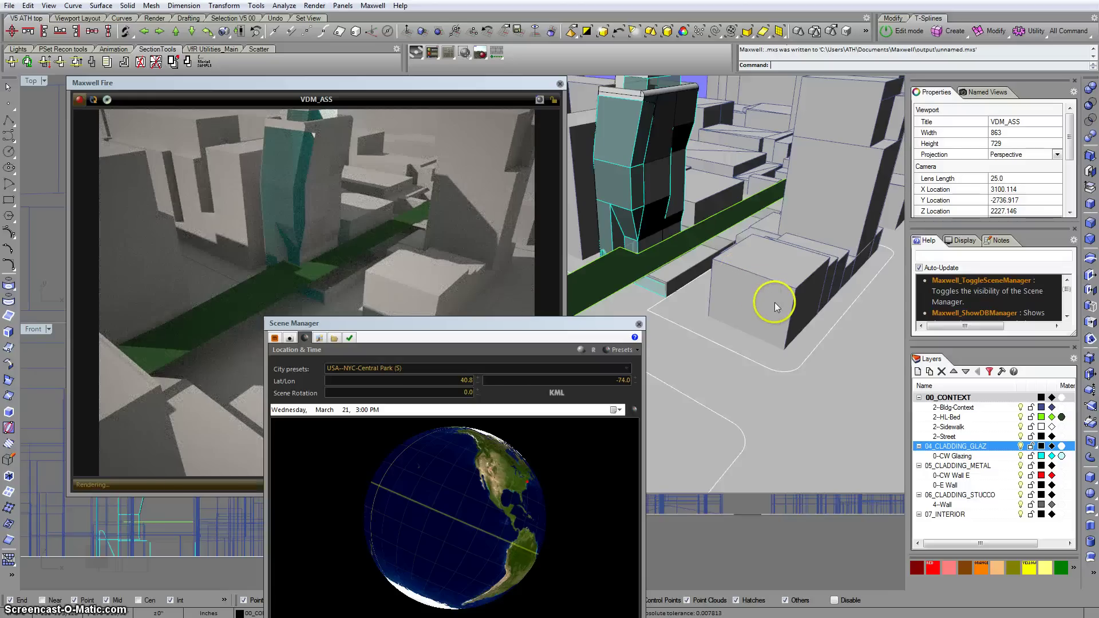
pyautogui.moveTo(774, 302); pyautogui.dragTo(751, 279, button='right')
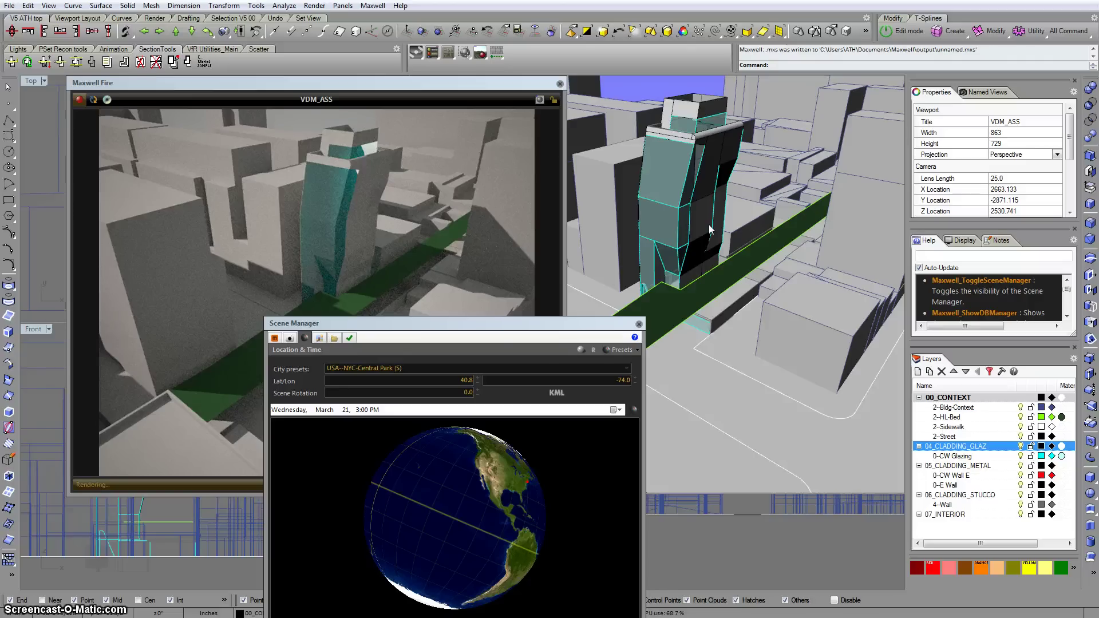
# - Examine the Materials section of the output settings and browse the MXM files available for the default material
pyautogui.moveTo(552, 323); pyautogui.dragTo(576, 299)
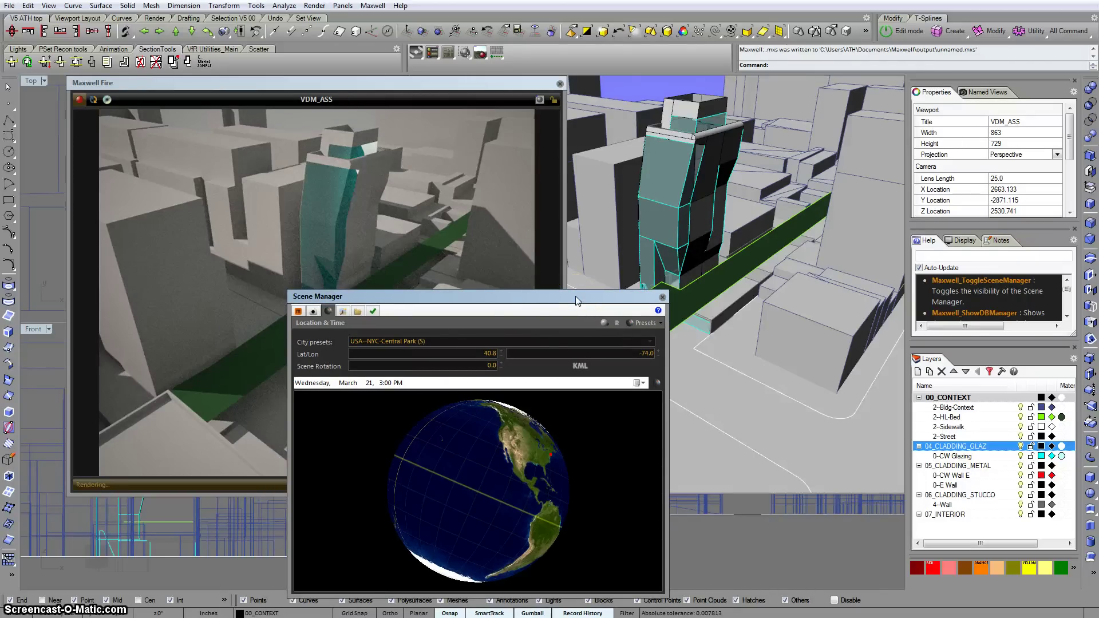
pyautogui.click(367, 321)
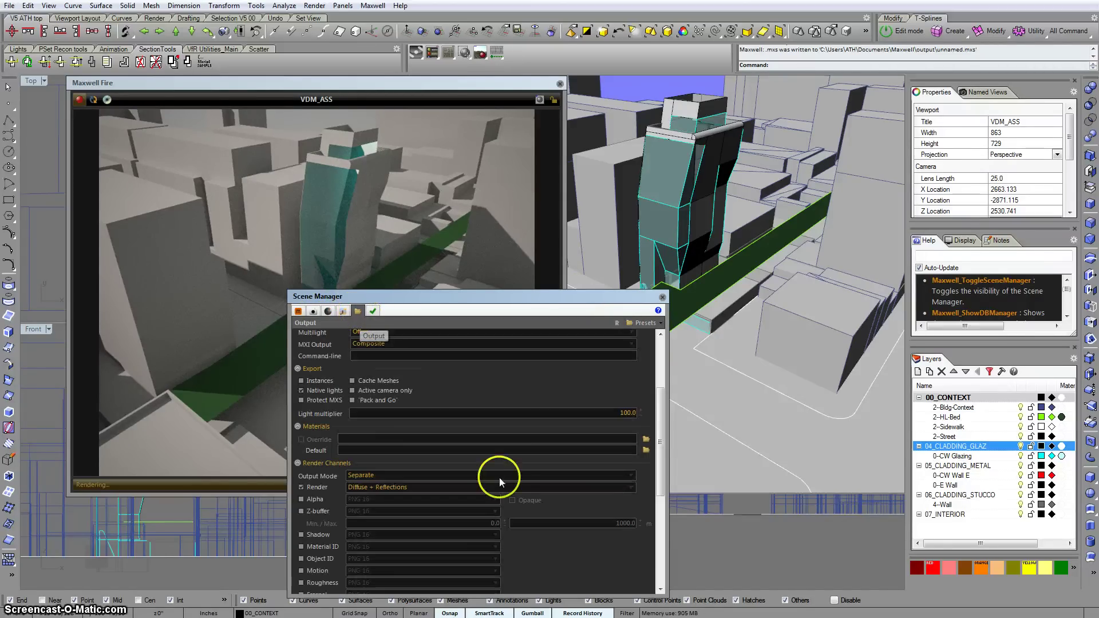
pyautogui.click(297, 426)
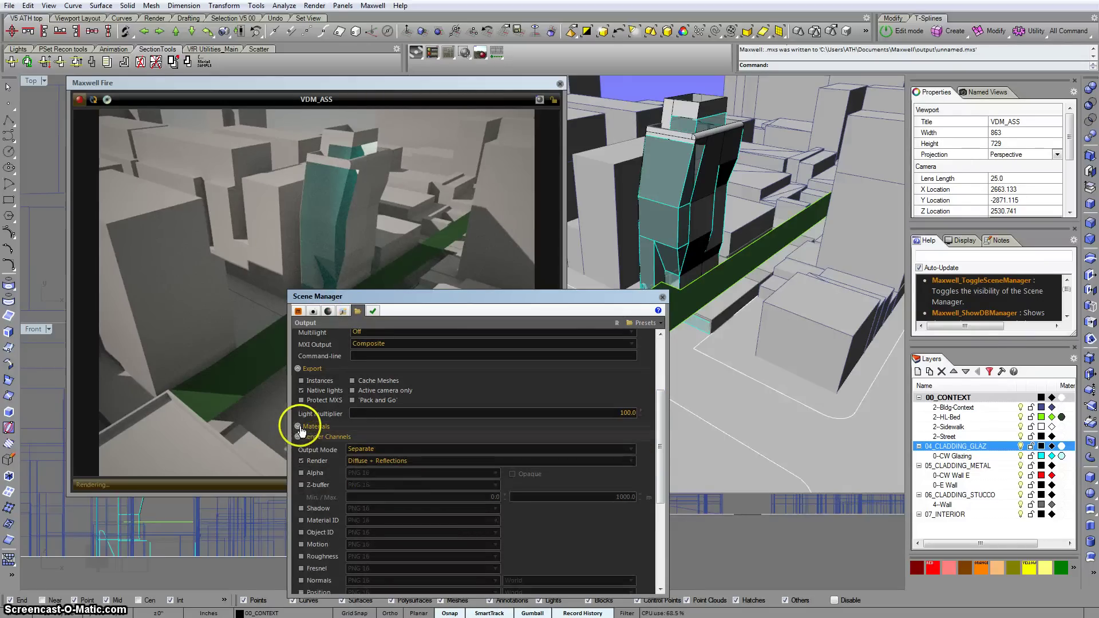
pyautogui.click(297, 427)
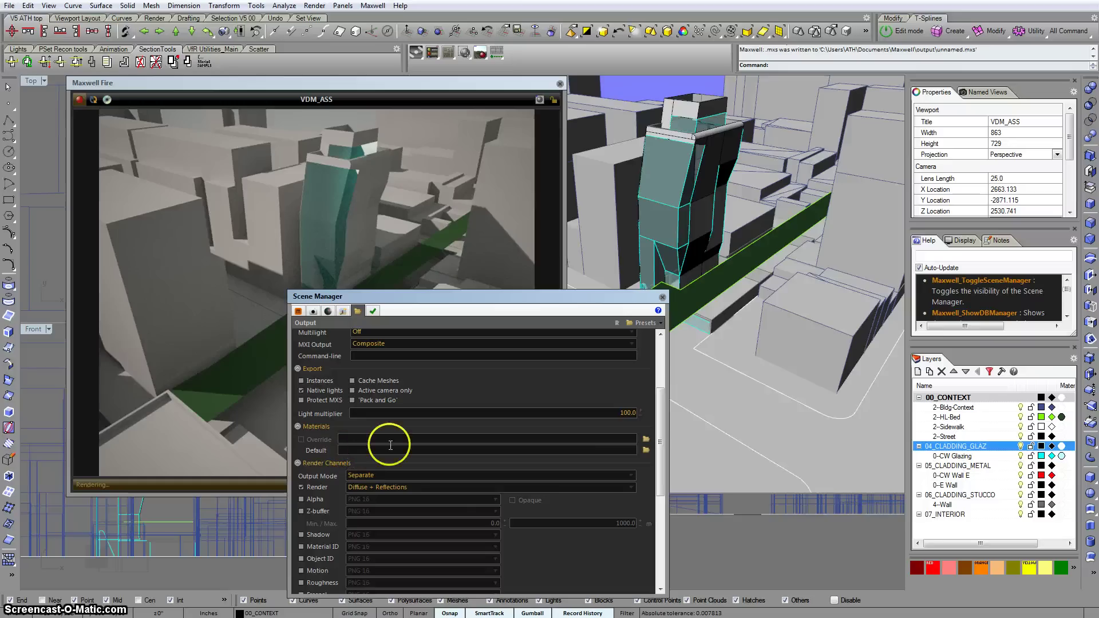
pyautogui.moveTo(660, 446)
pyautogui.mouseDown()
pyautogui.moveTo(660, 399)
pyautogui.moveTo(657, 441)
pyautogui.mouseUp()
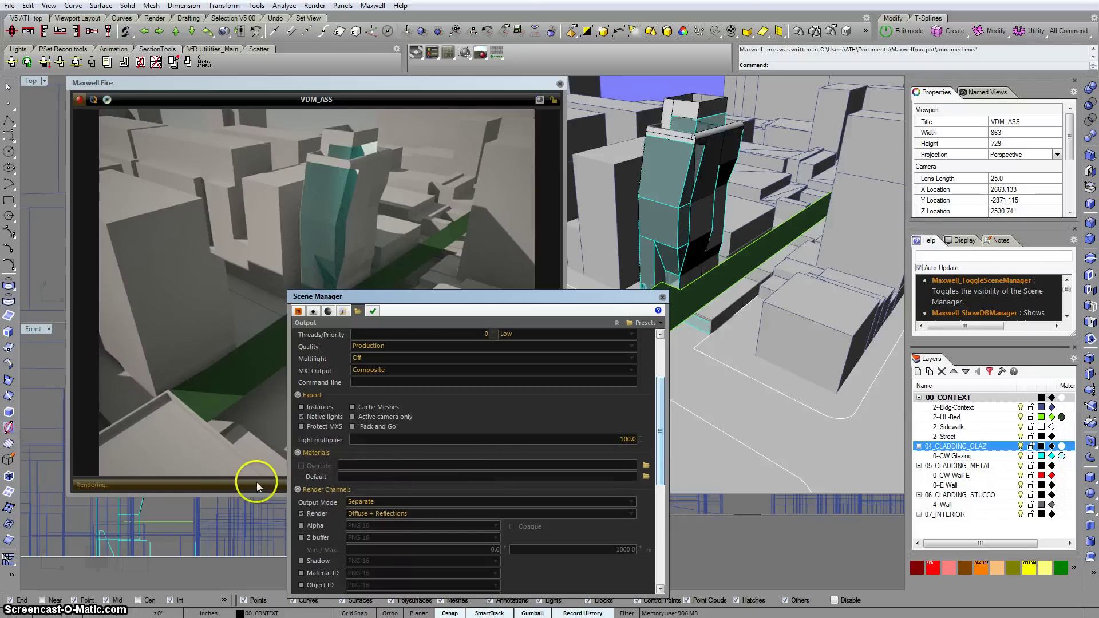
pyautogui.click(648, 478)
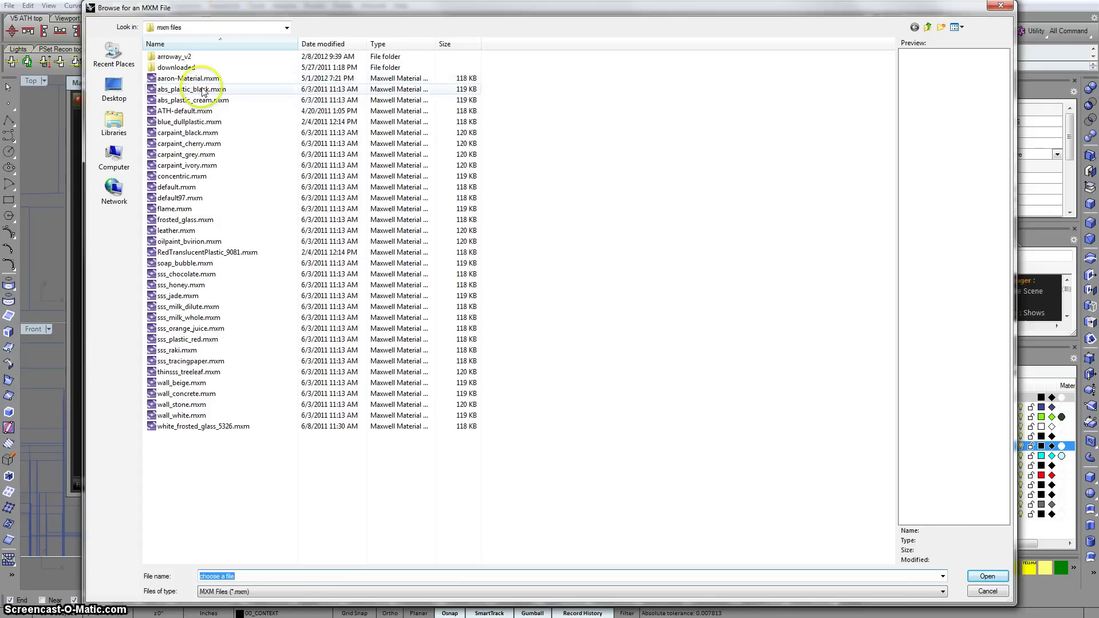
pyautogui.click(988, 591)
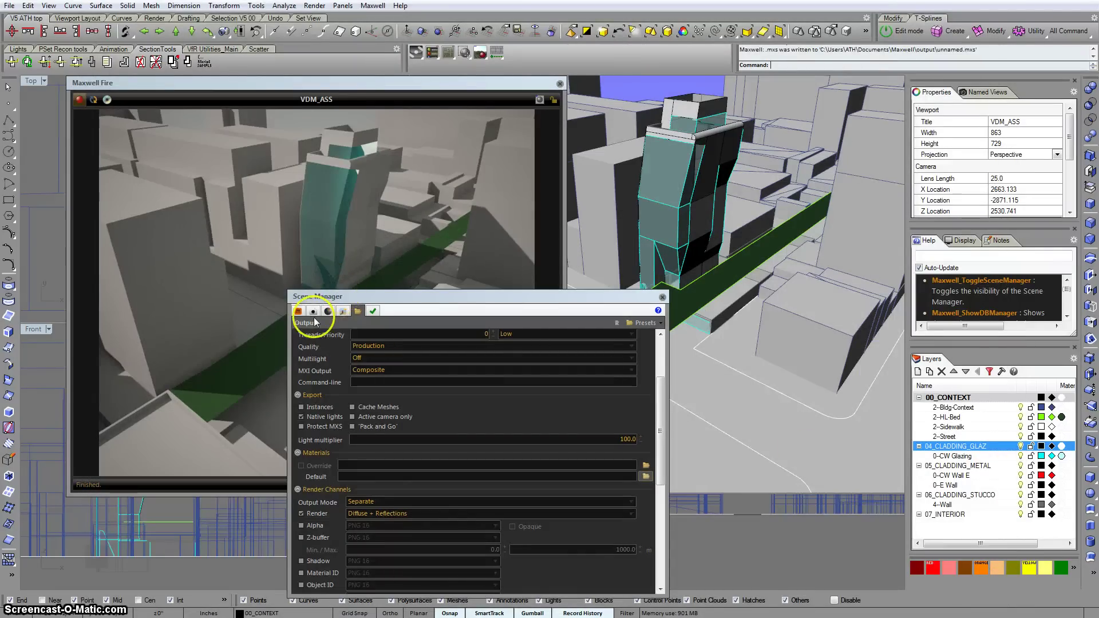
# - Create a new material in the Scene Manager and open it in the Material Editor
pyautogui.click(298, 311)
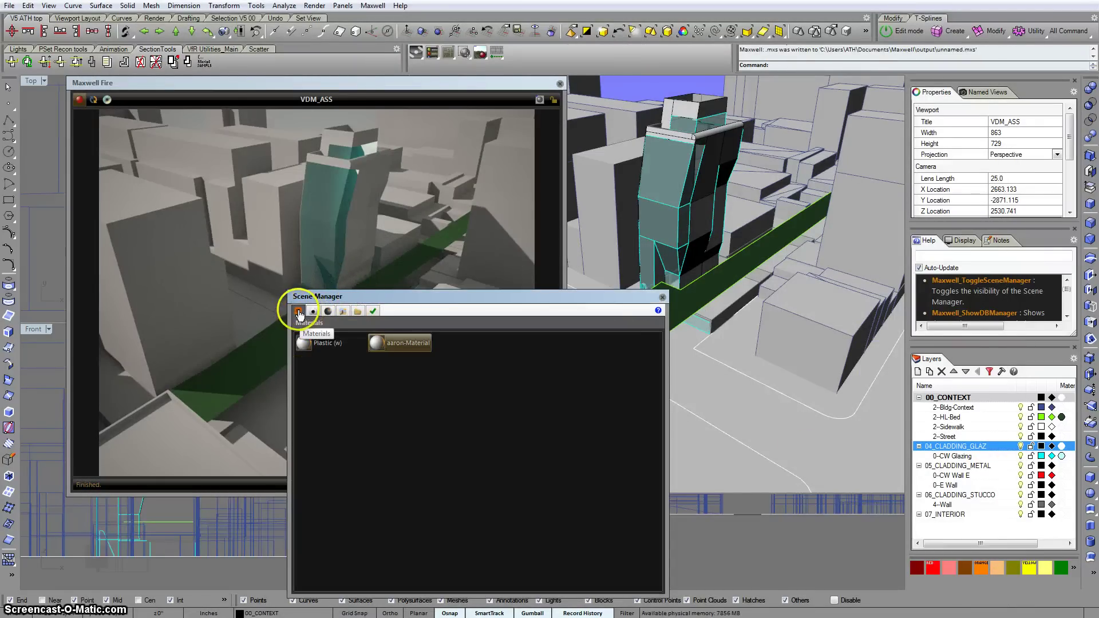
pyautogui.rightClick(466, 375)
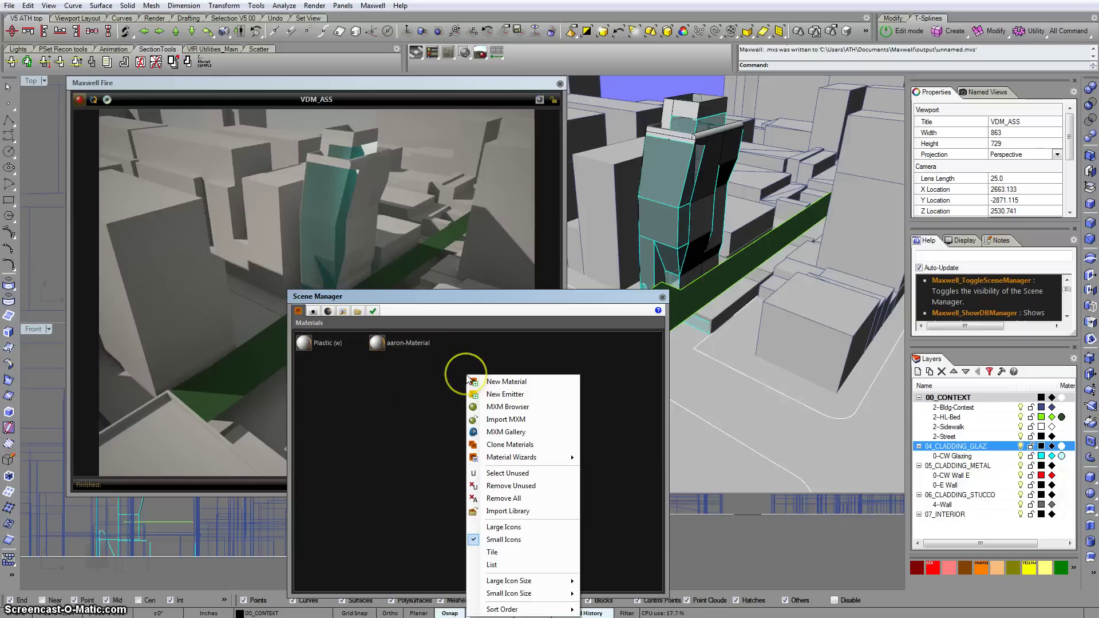
pyautogui.click(532, 383)
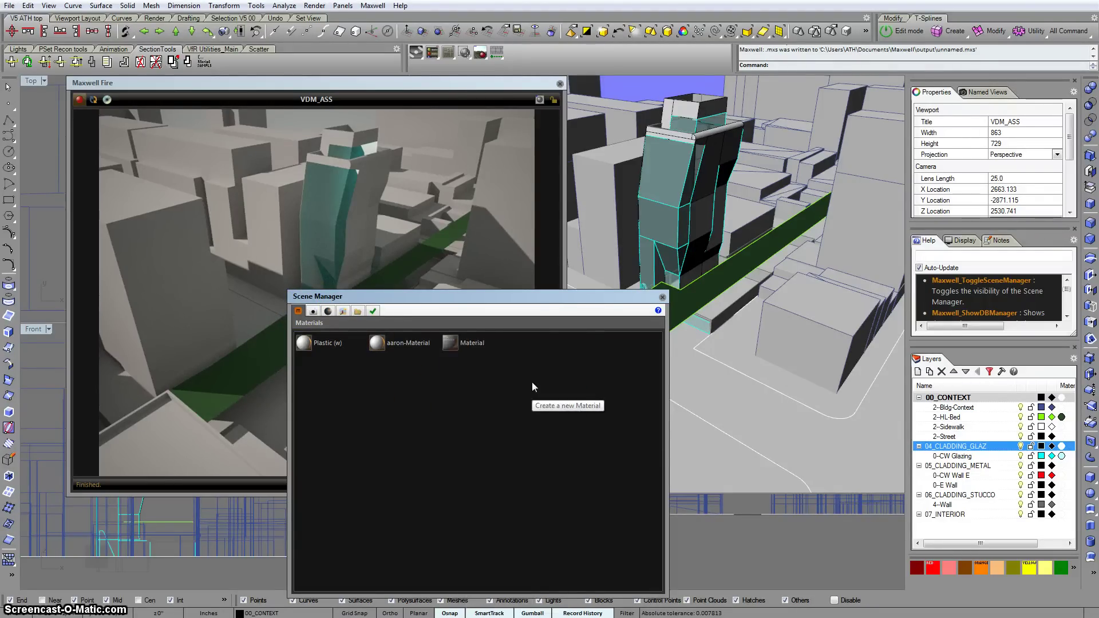
pyautogui.doubleClick(381, 345)
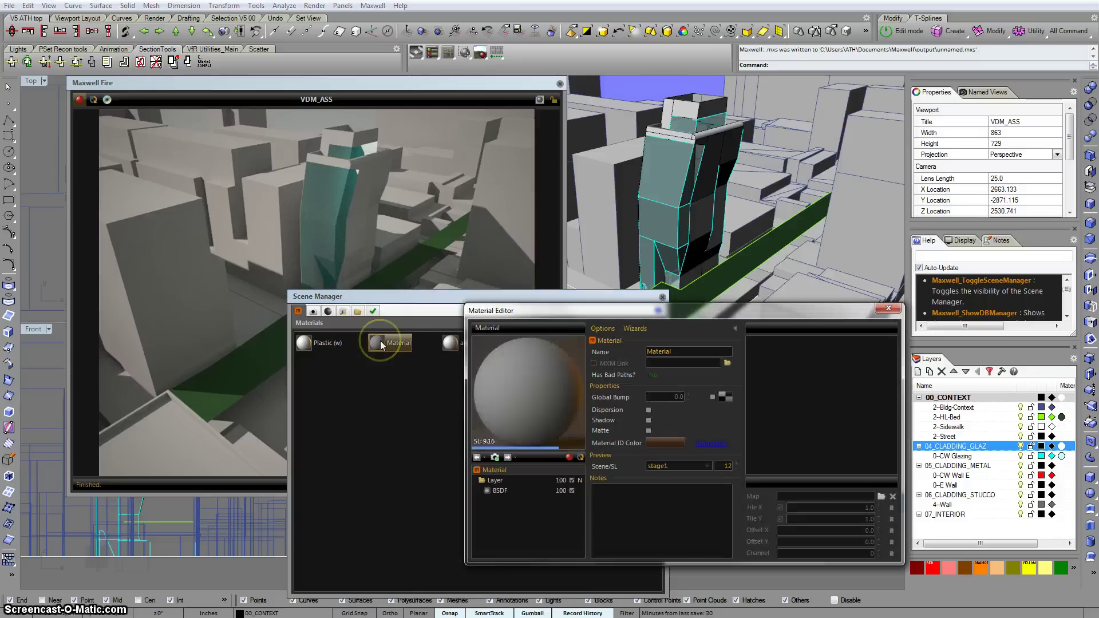
# - Place the Scene Manager beside the Material Editor and compare the BSDF settings of the existing custom material and the new material
pyautogui.moveTo(440, 296); pyautogui.dragTo(241, 271)
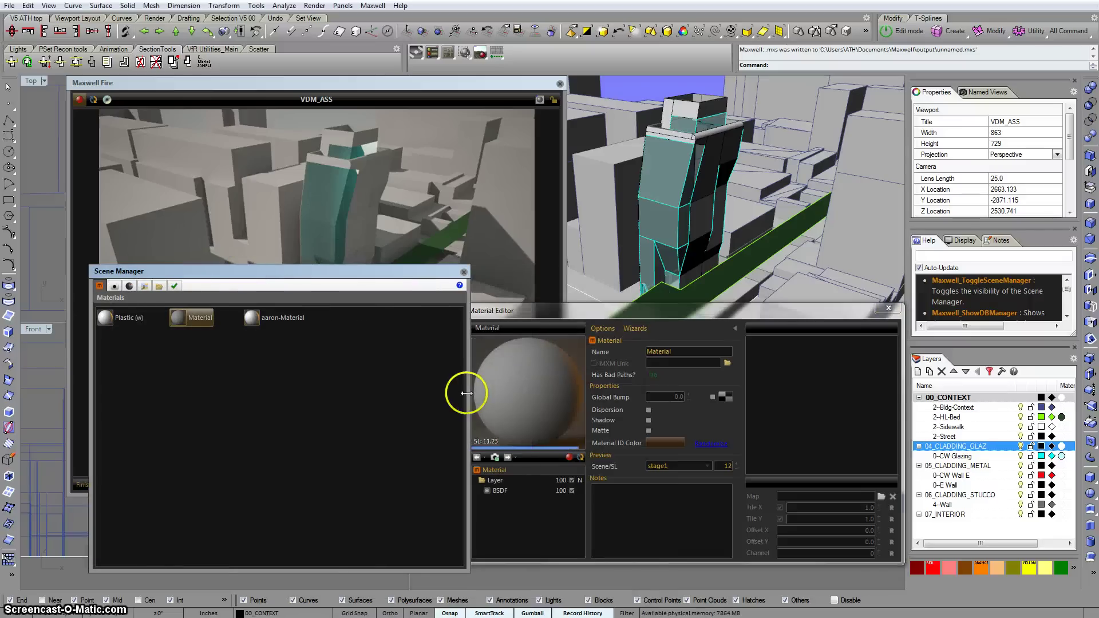
pyautogui.moveTo(467, 392); pyautogui.dragTo(427, 392)
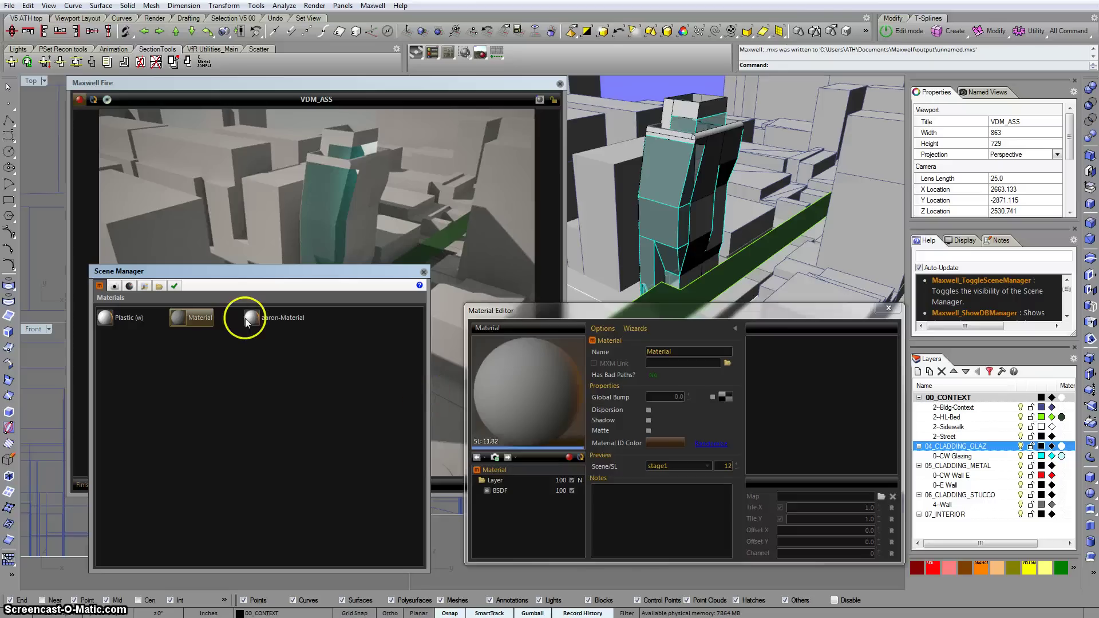
pyautogui.moveTo(258, 277); pyautogui.dragTo(292, 283)
pyautogui.click(288, 325)
pyautogui.click(220, 326)
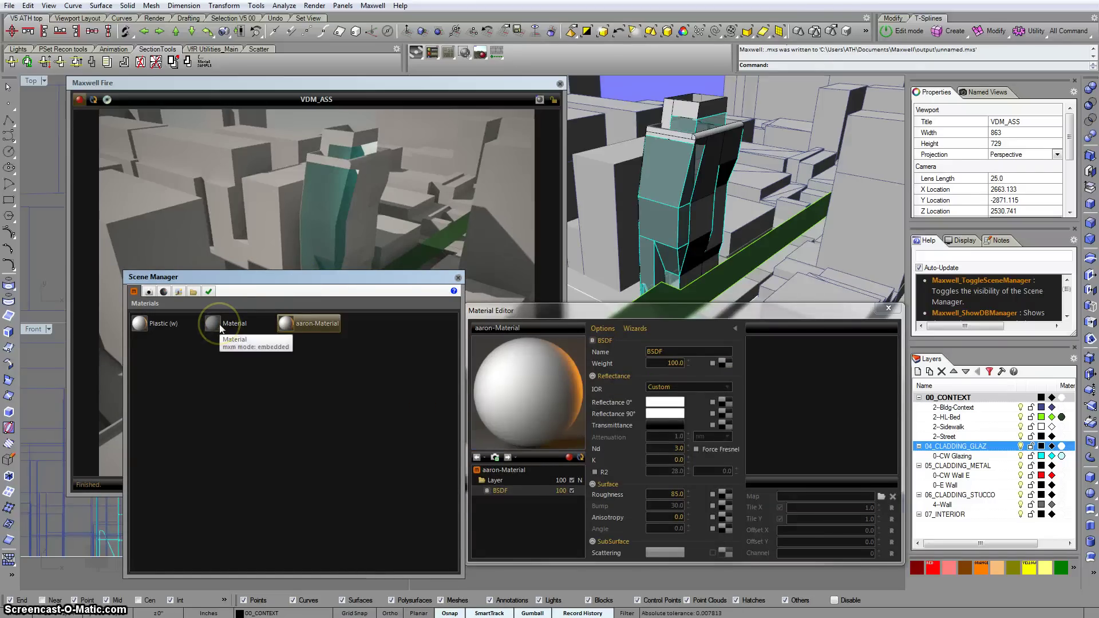
pyautogui.click(500, 491)
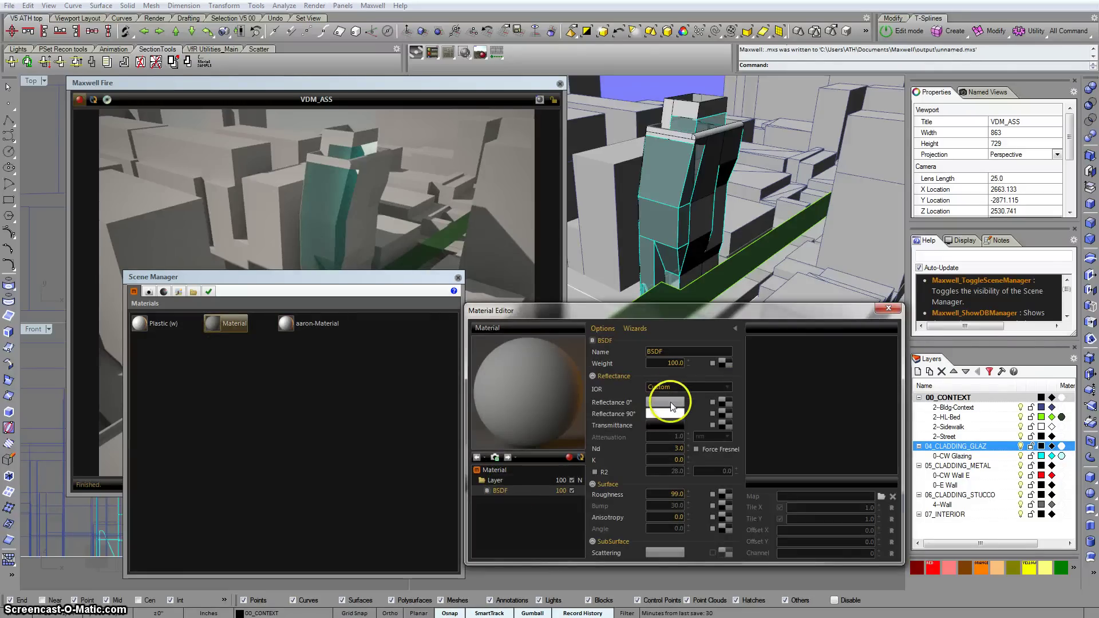
# - Set the Reflectance 0° color of the new material's BSDF to white (255, 255, 255)
pyautogui.click(665, 401)
pyautogui.click(415, 241)
pyautogui.moveTo(397, 231); pyautogui.dragTo(397, 231)
pyautogui.click(608, 374)
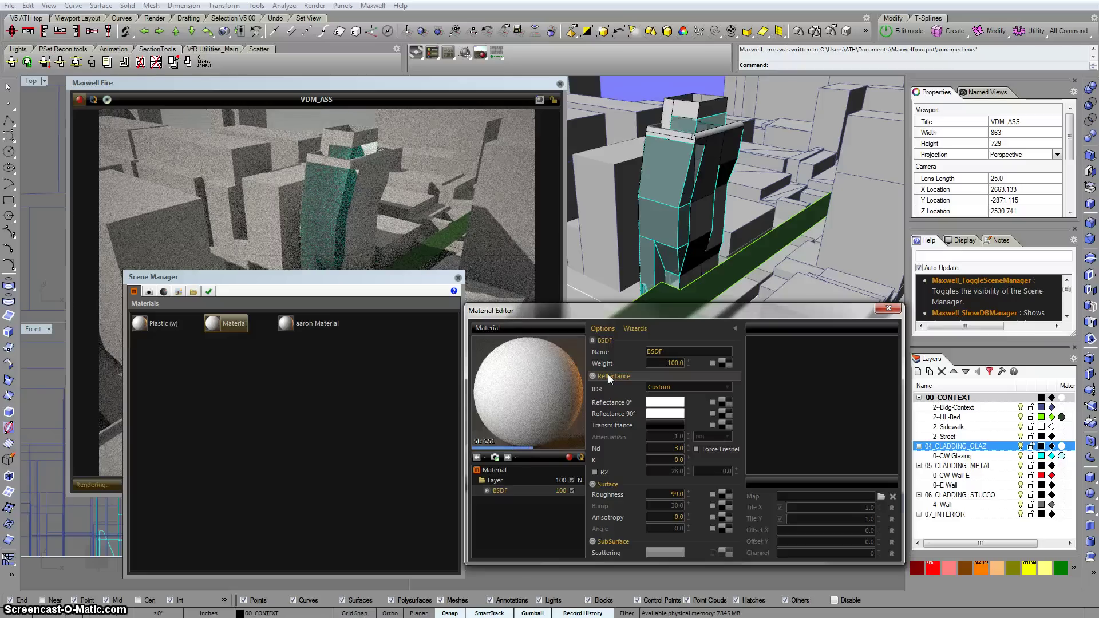
pyautogui.click(618, 400)
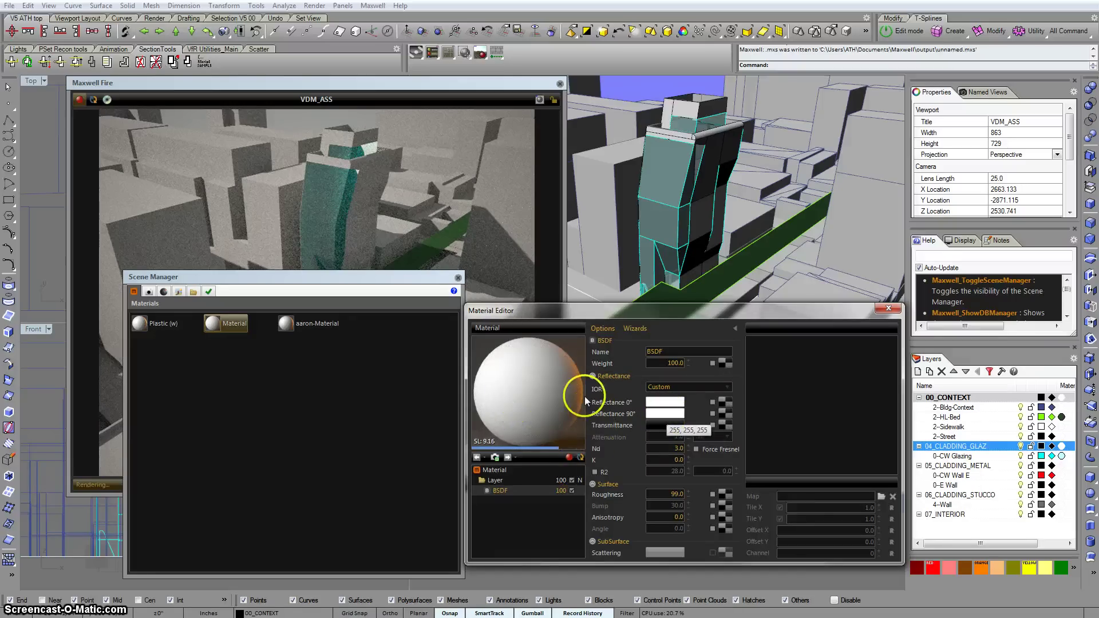
# - Set the surface roughness of the new material's BSDF to 85
pyautogui.click(664, 496)
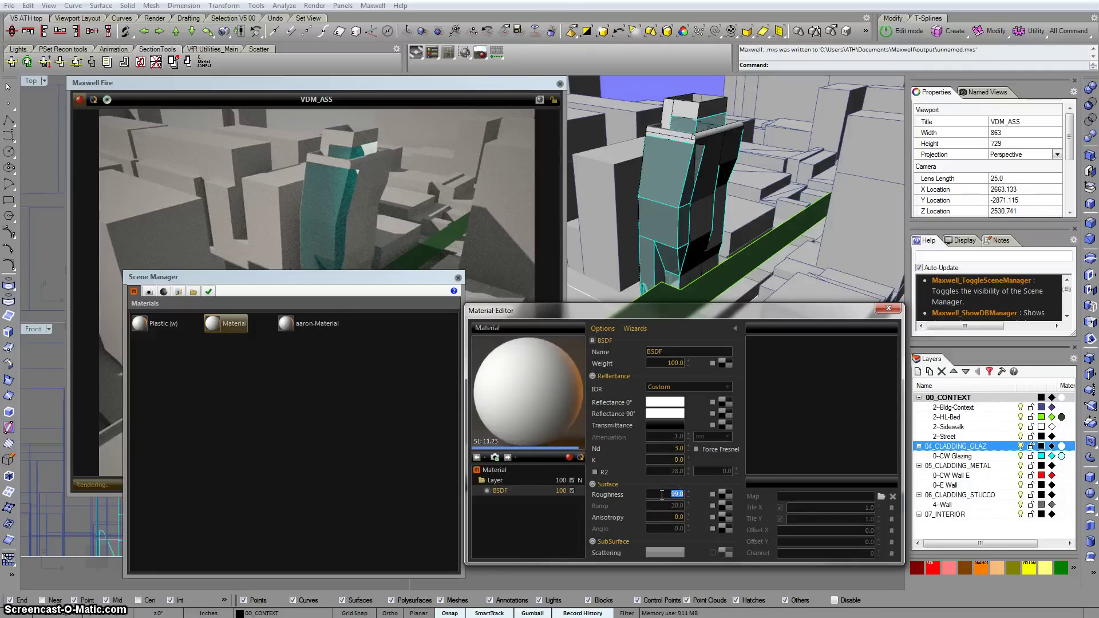
pyautogui.write('85')
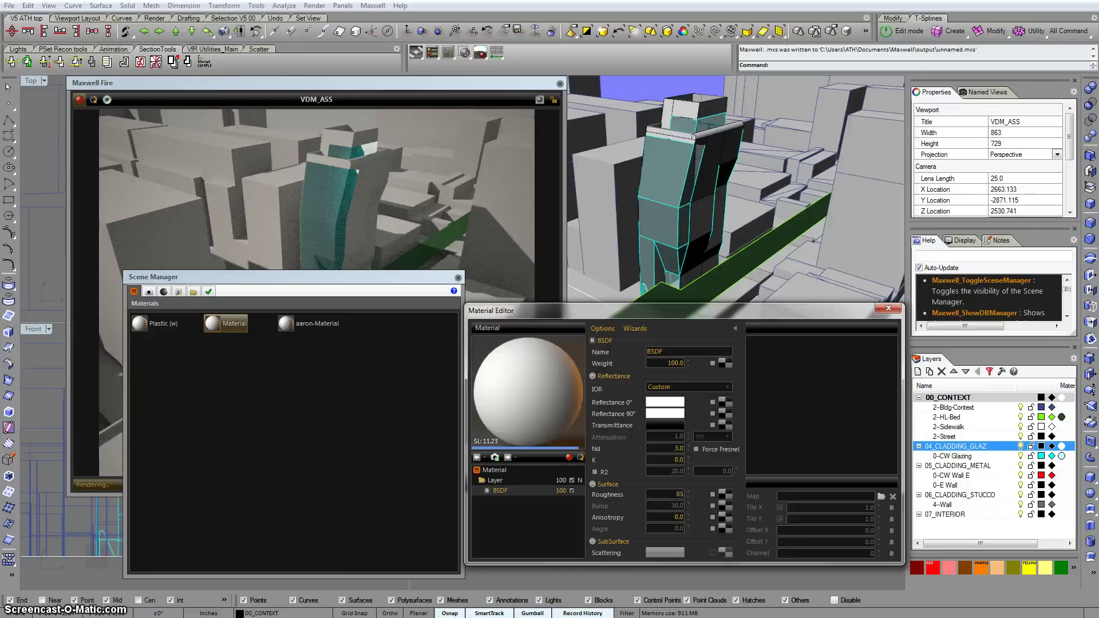
pyautogui.click(666, 518)
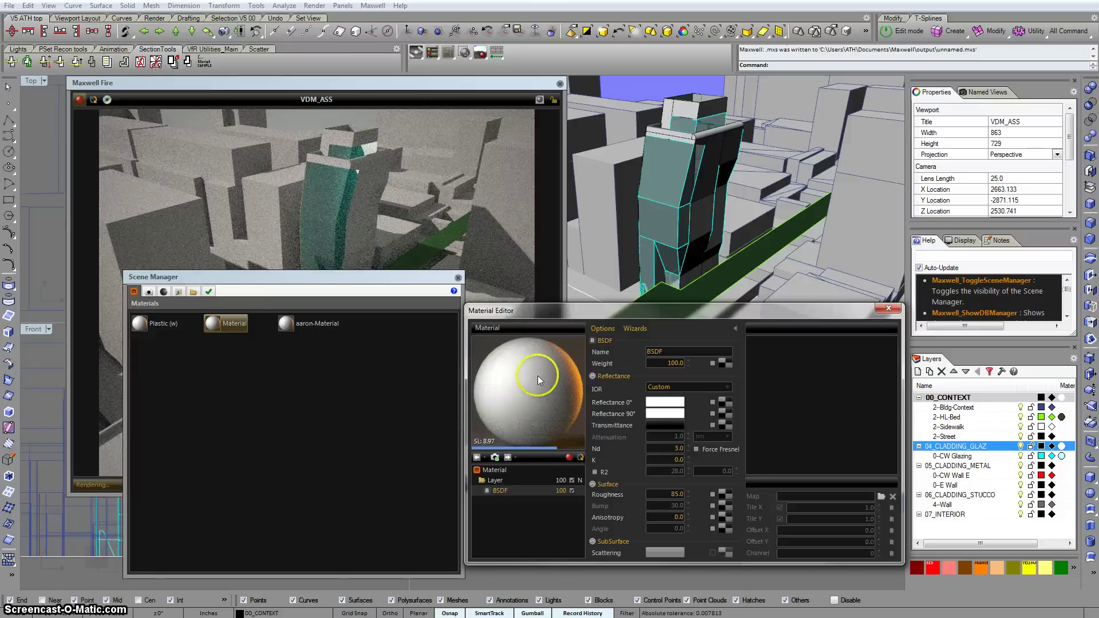
# - Rename the new material to "New Default" and close the Material Editor
pyautogui.click(512, 468)
pyautogui.click(221, 322)
pyautogui.doubleClick(665, 350)
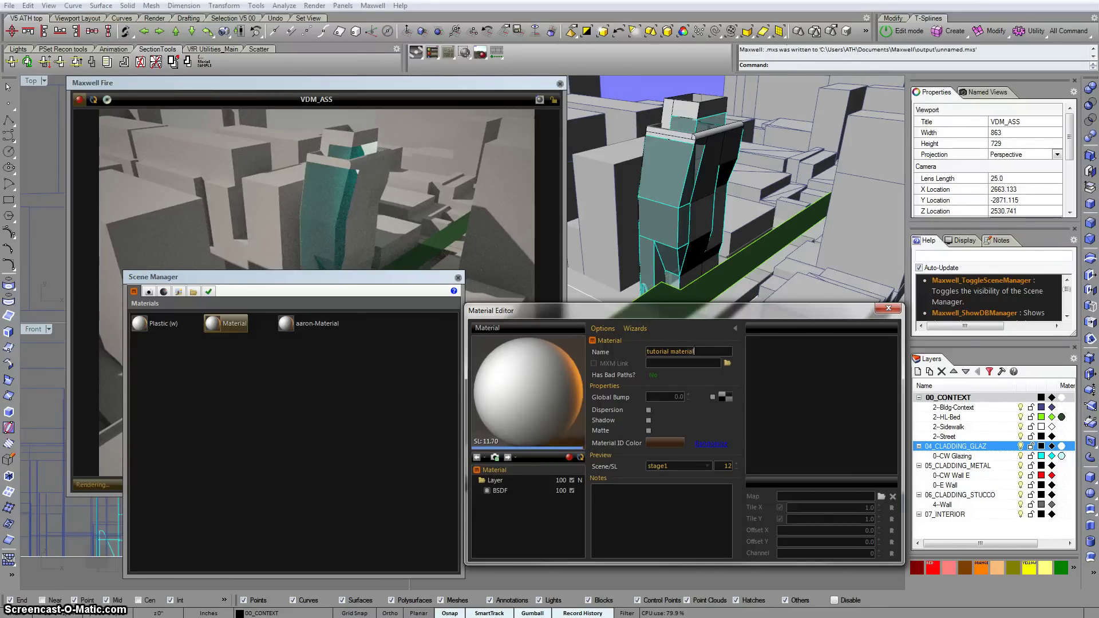
pyautogui.press('BackSpace')
pyautogui.press('BackSpace')
pyautogui.press('BackSpace')
pyautogui.press('BackSpace')
pyautogui.press('BackSpace')
pyautogui.press('BackSpace')
pyautogui.press('BackSpace')
pyautogui.press('BackSpace')
pyautogui.press('BackSpace')
pyautogui.press('BackSpace')
pyautogui.press('BackSpace')
pyautogui.press('BackSpace')
pyautogui.press('BackSpace')
pyautogui.press('BackSpace')
pyautogui.press('BackSpace')
pyautogui.press('BackSpace')
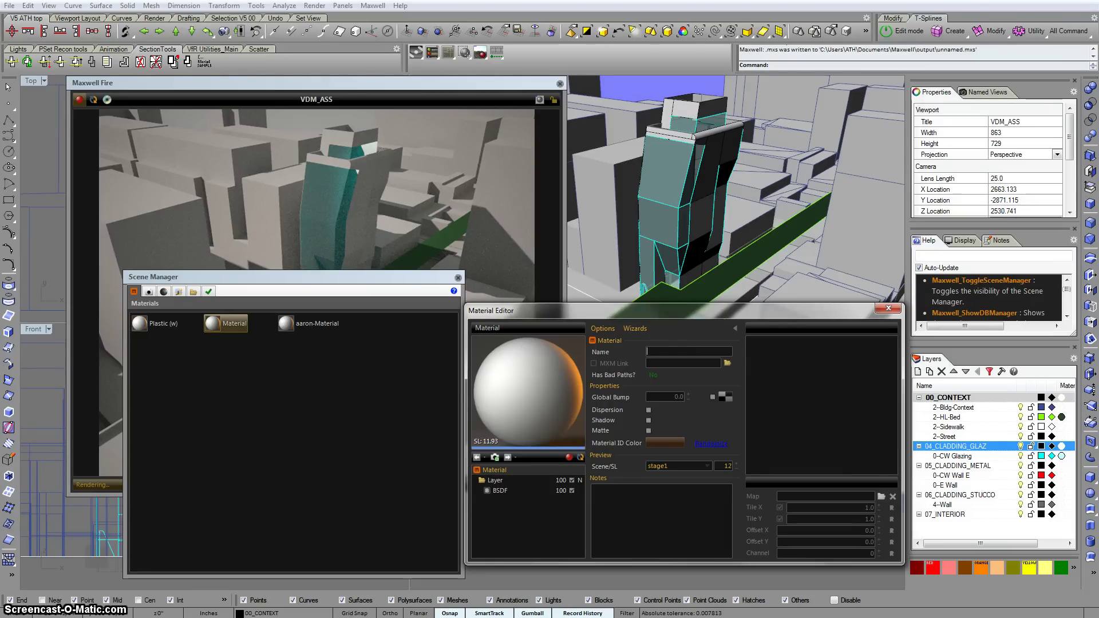
pyautogui.write('New ')
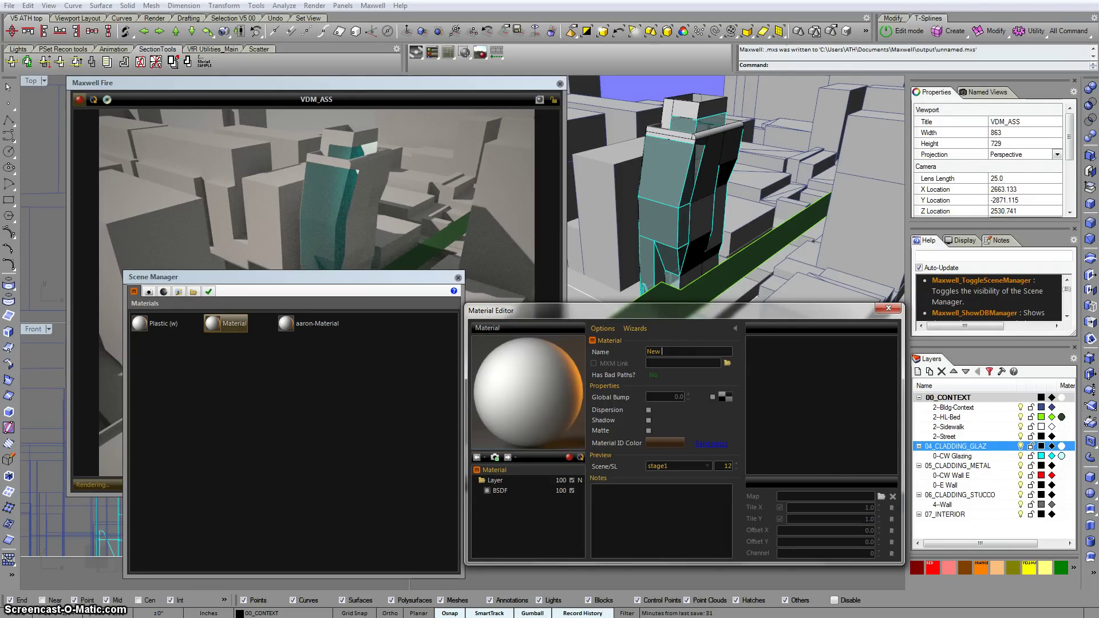
pyautogui.write('Defa')
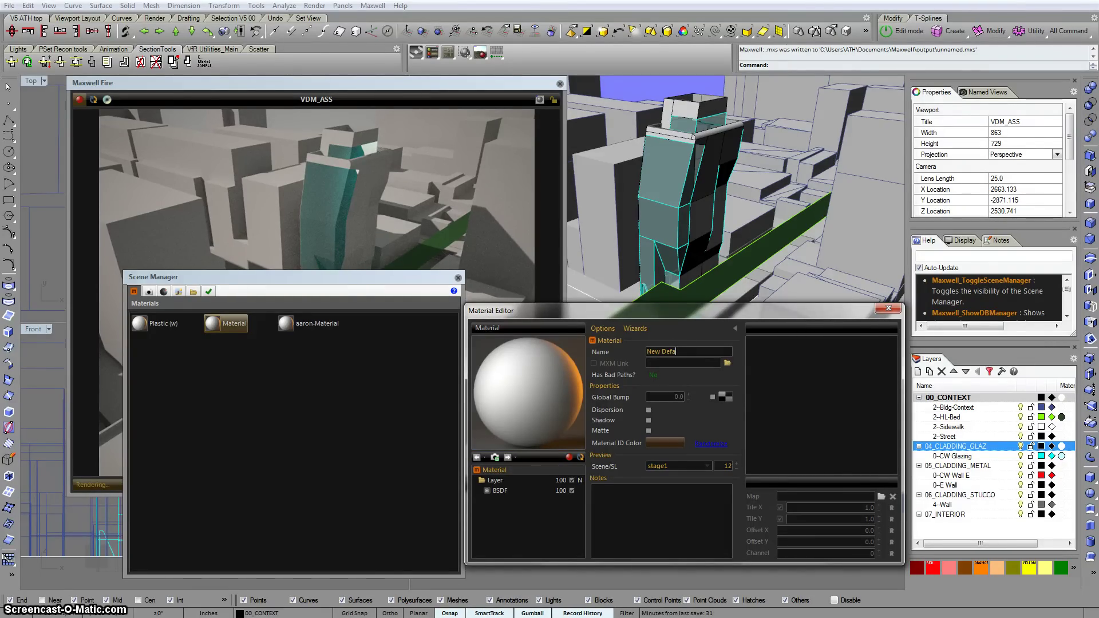
pyautogui.write('ult')
pyautogui.click(669, 370)
pyautogui.click(362, 366)
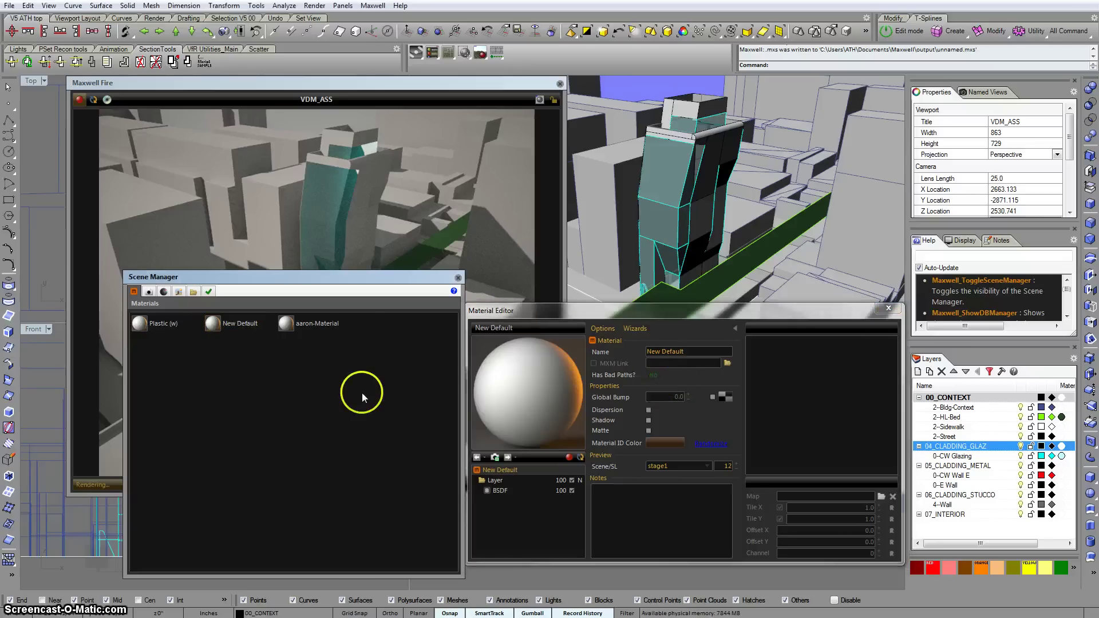
pyautogui.click(895, 309)
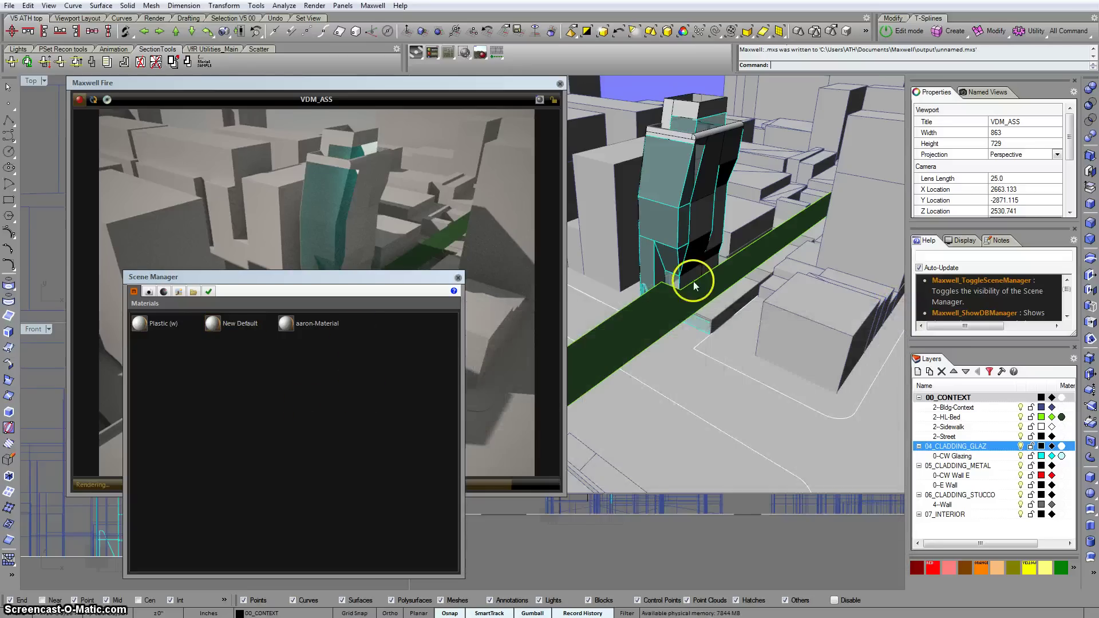
# - Export the New Default material to the mxm files folder under the file name "new default"
pyautogui.click(194, 292)
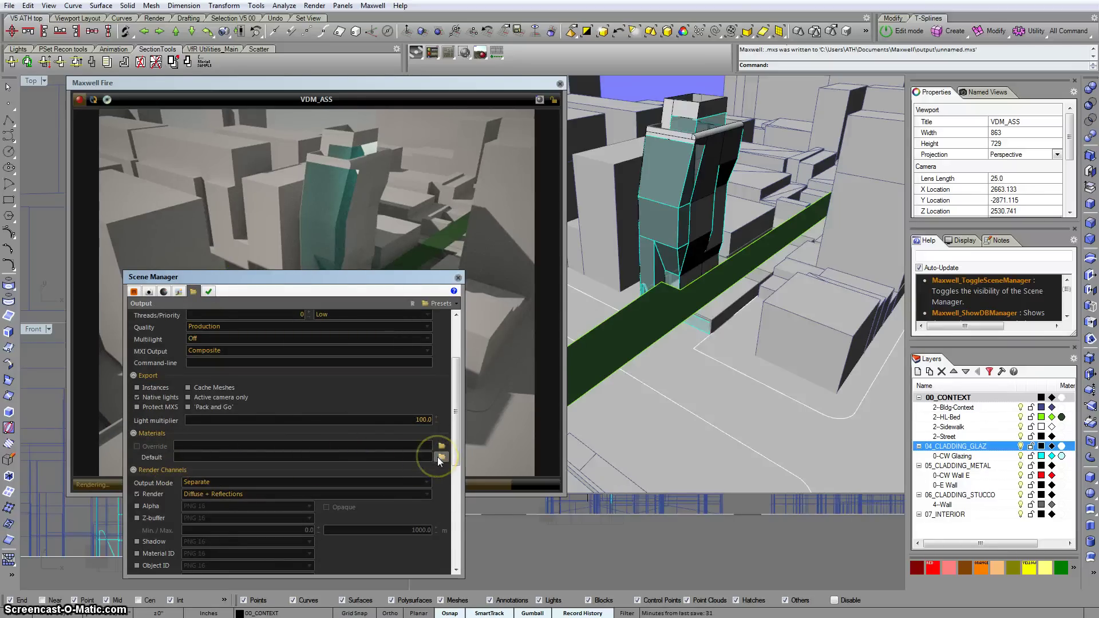
pyautogui.click(133, 291)
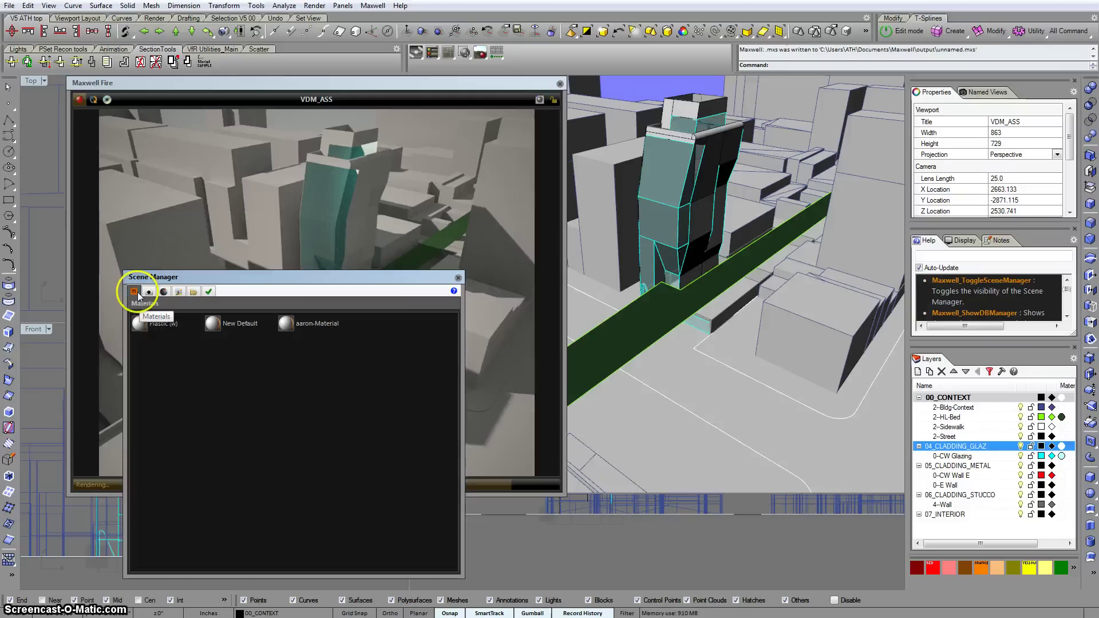
pyautogui.click(227, 323)
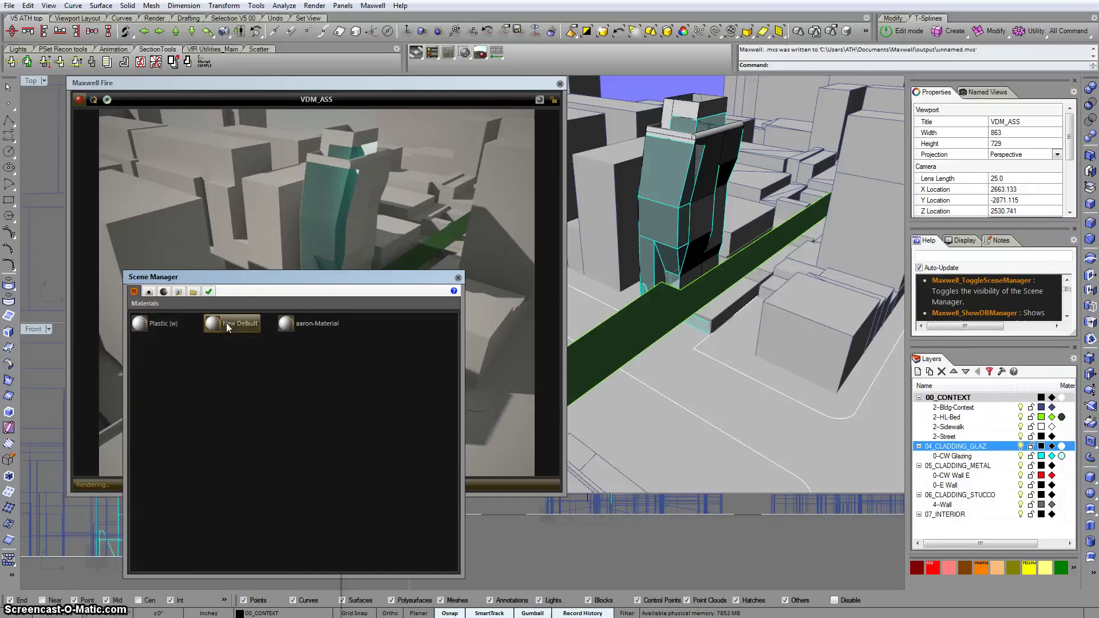
pyautogui.rightClick(226, 324)
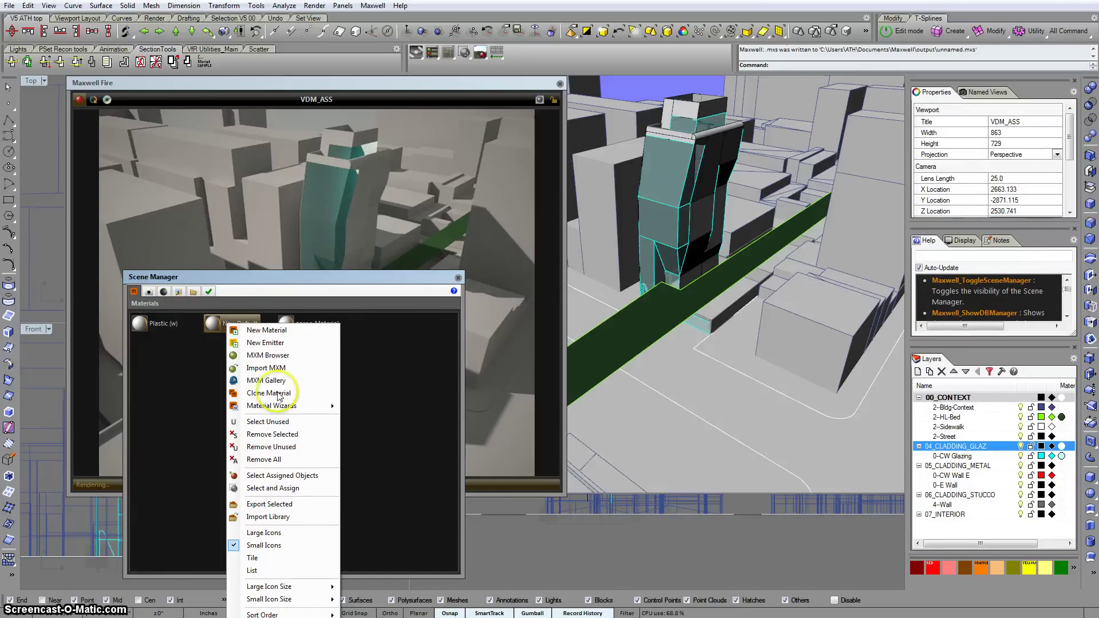
pyautogui.click(305, 508)
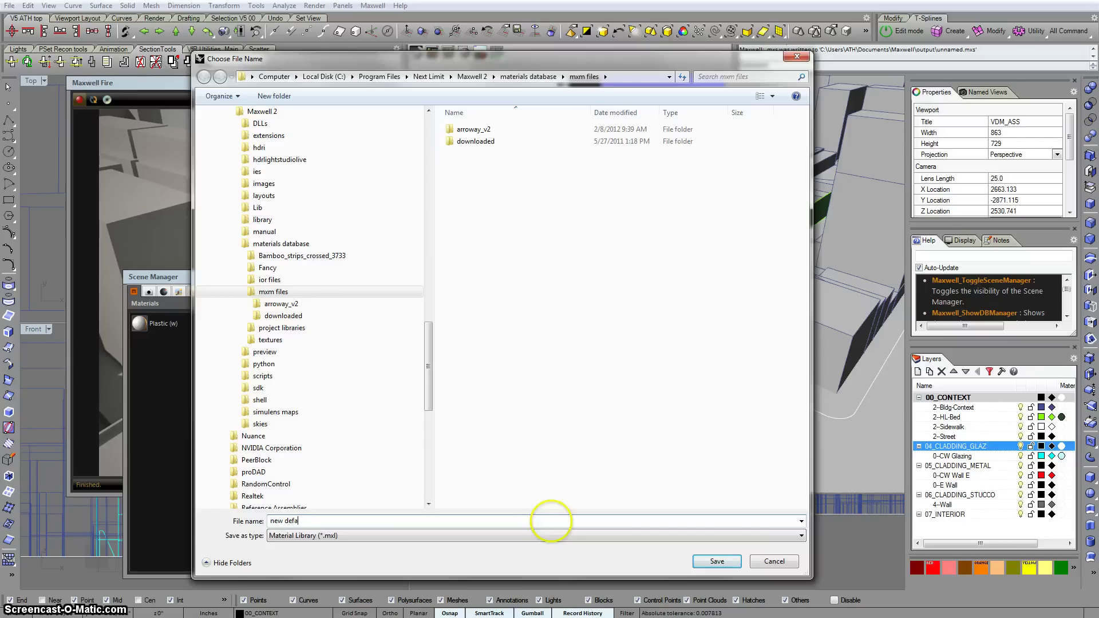
pyautogui.write('ult')
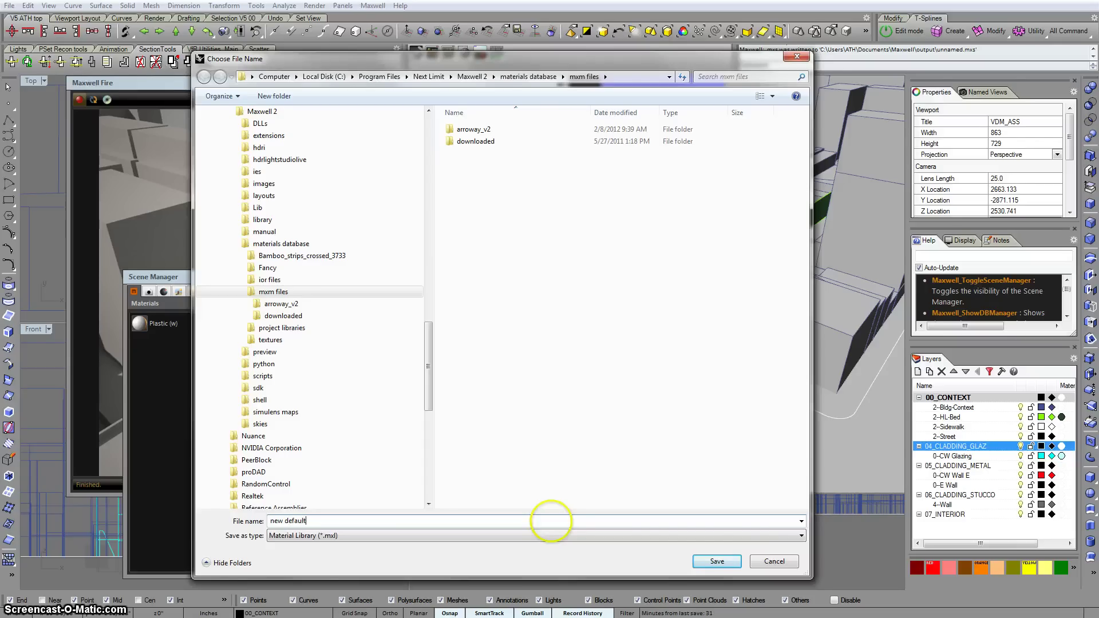
pyautogui.click(713, 560)
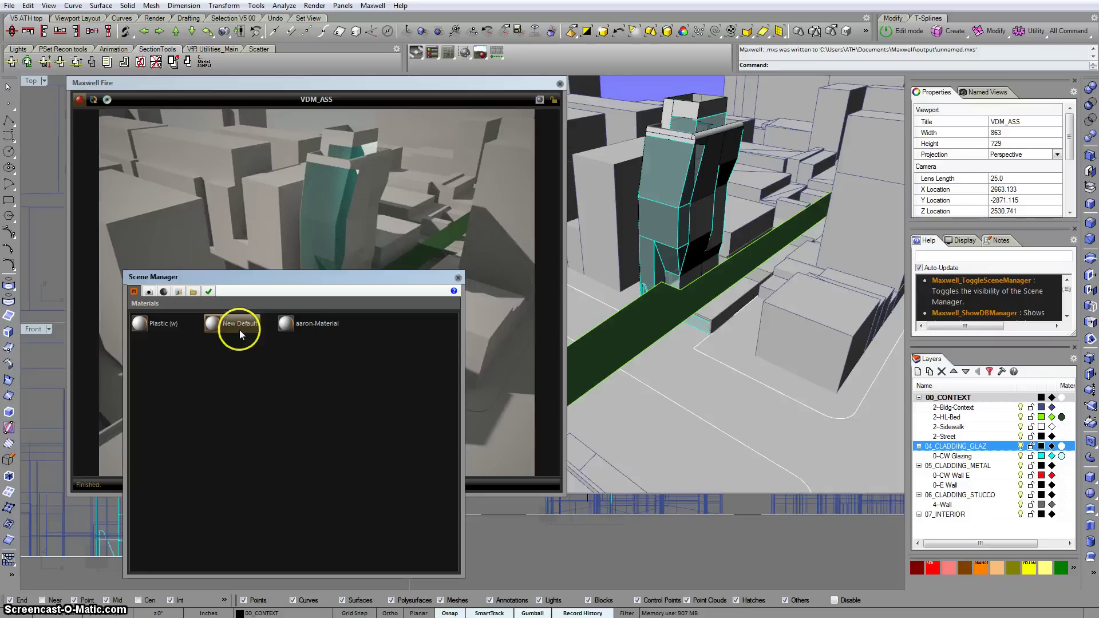
# - Assign New Default.mxm as the default material in the output settings and refresh the Maxwell Fire preview
pyautogui.click(194, 291)
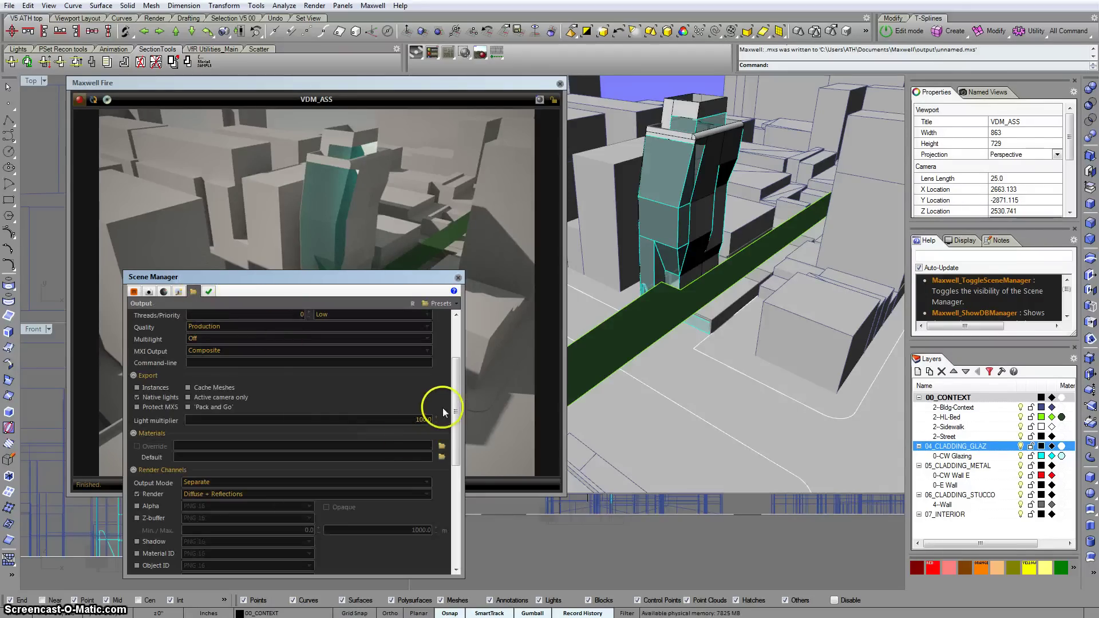
pyautogui.click(441, 456)
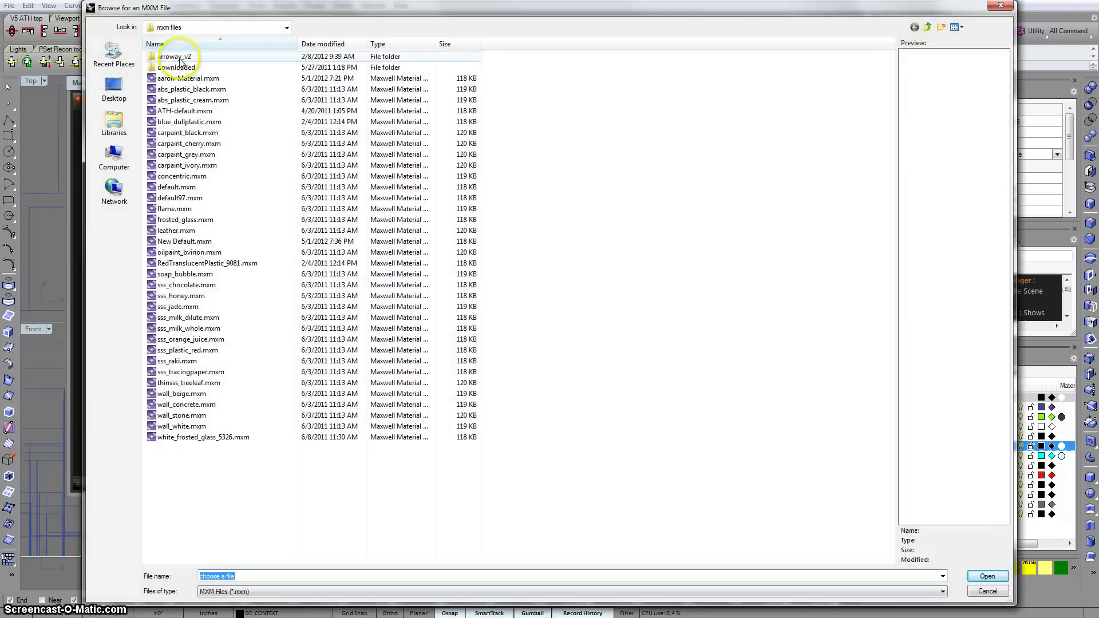
pyautogui.click(193, 241)
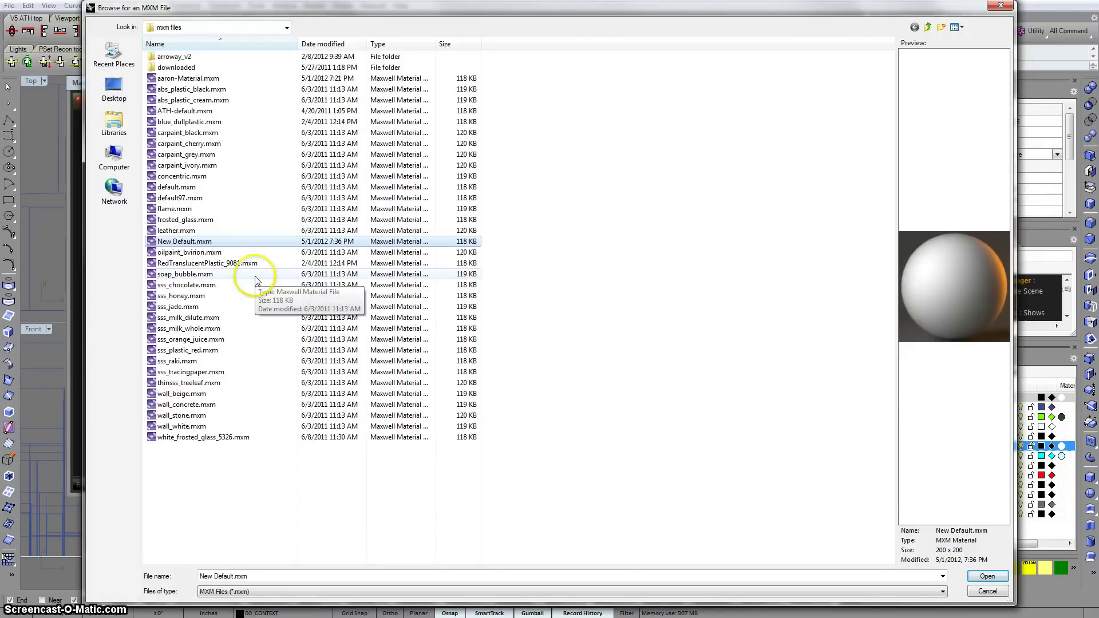
pyautogui.click(203, 231)
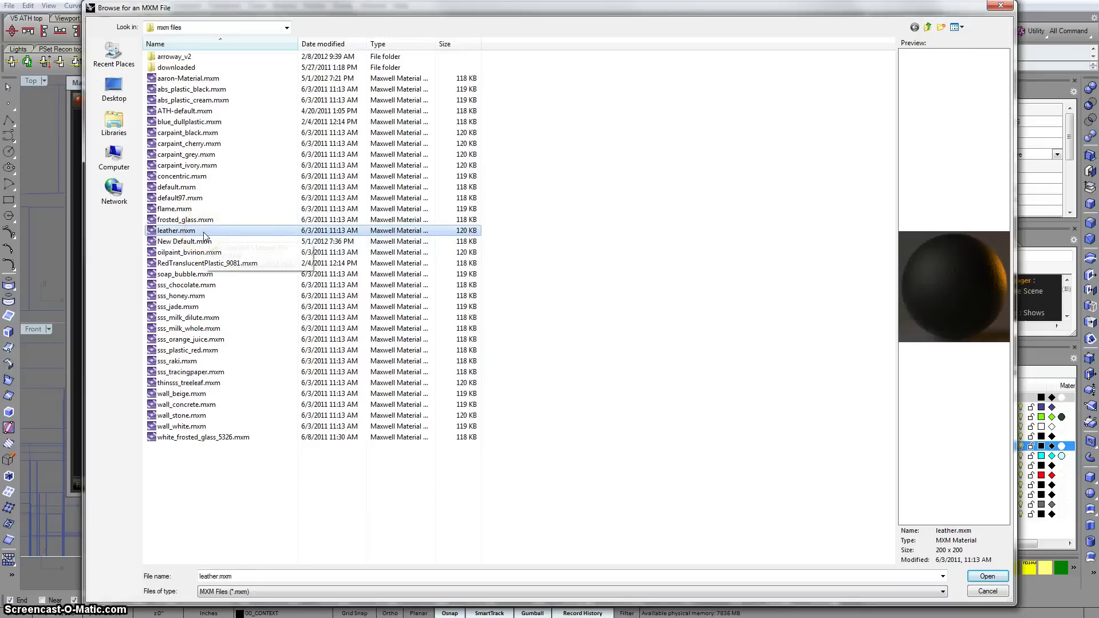
pyautogui.click(201, 235)
pyautogui.click(200, 242)
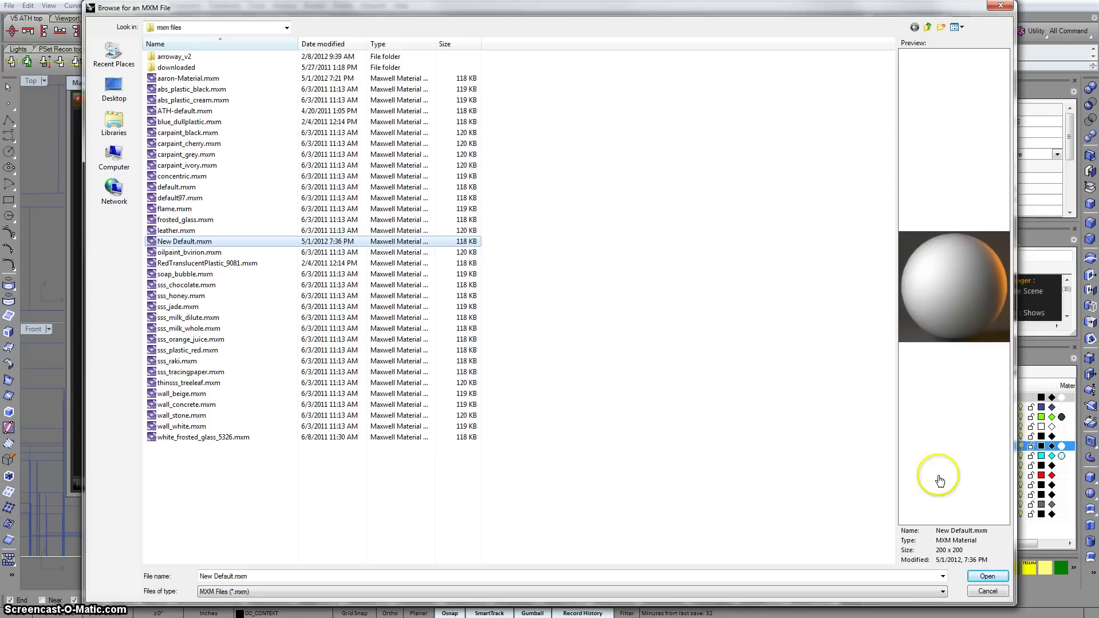
pyautogui.click(987, 576)
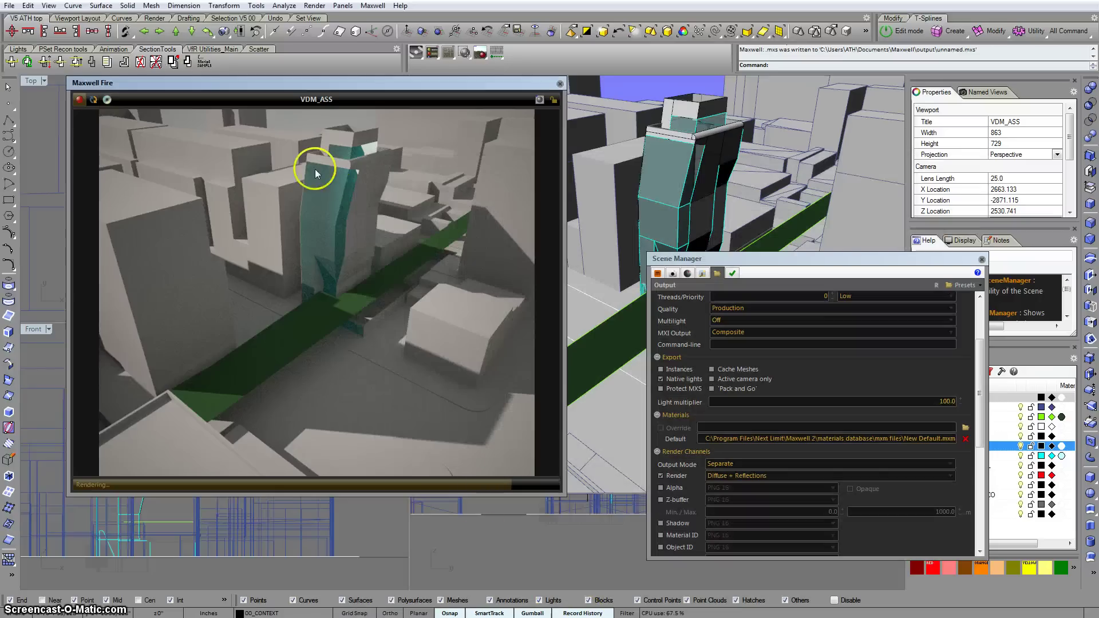
pyautogui.click(94, 100)
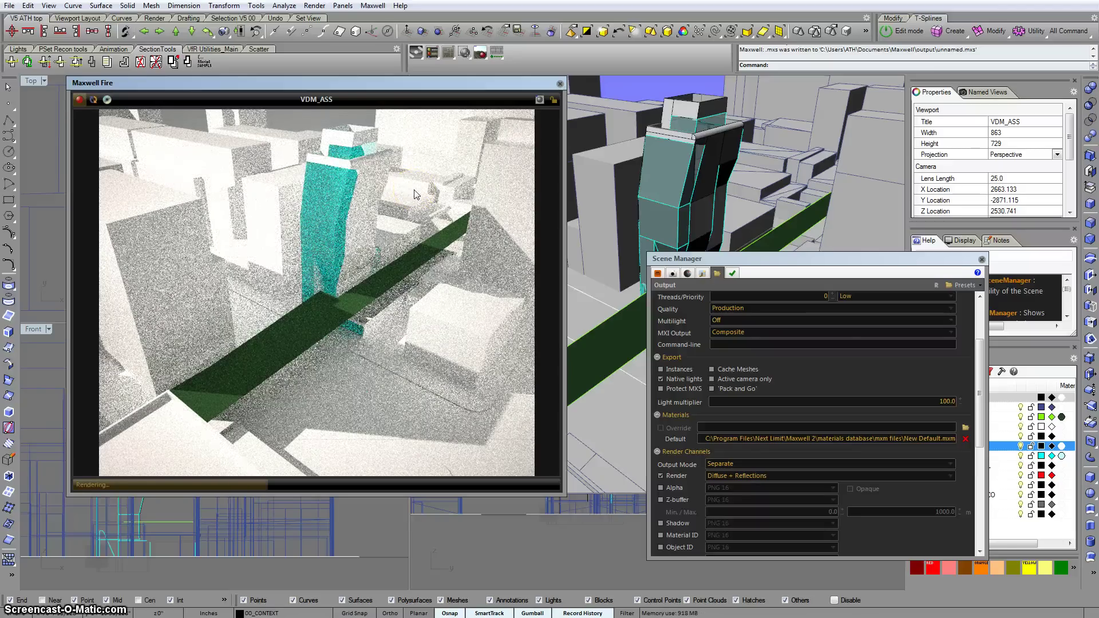
# - Examine how the tower, the green strip and the surrounding buildings render in the Maxwell Fire preview
pyautogui.click(385, 220)
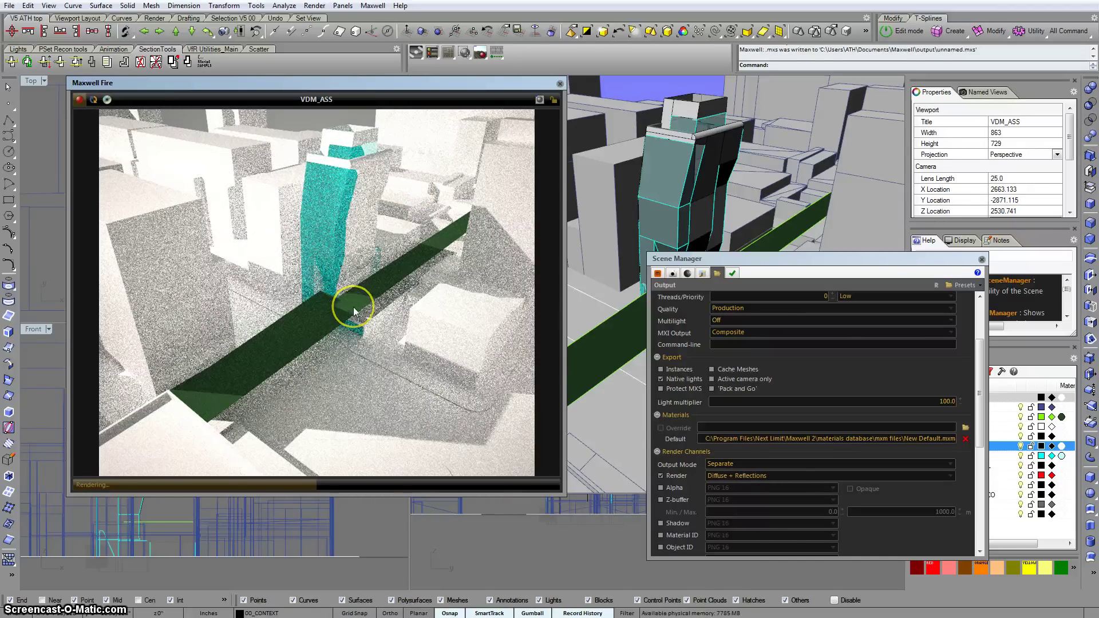
pyautogui.click(300, 245)
pyautogui.click(491, 245)
pyautogui.click(520, 241)
pyautogui.click(498, 270)
pyautogui.click(481, 167)
pyautogui.click(535, 167)
pyautogui.click(509, 218)
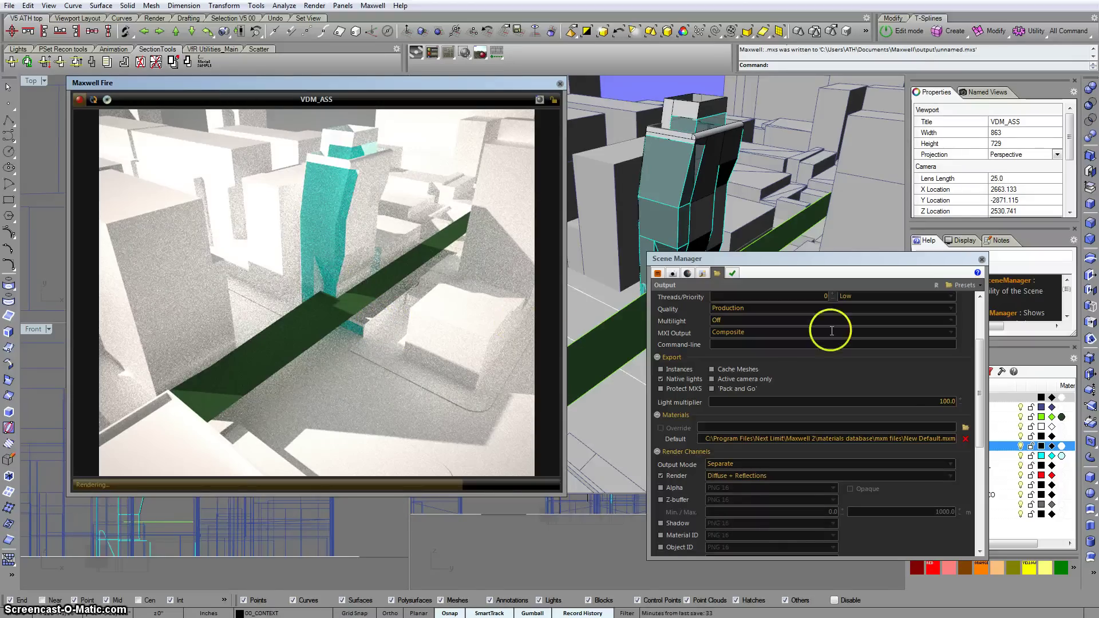
# - Change the scene's environment type from Sky Dome to Physical Sky
pyautogui.moveTo(979, 436); pyautogui.dragTo(980, 384)
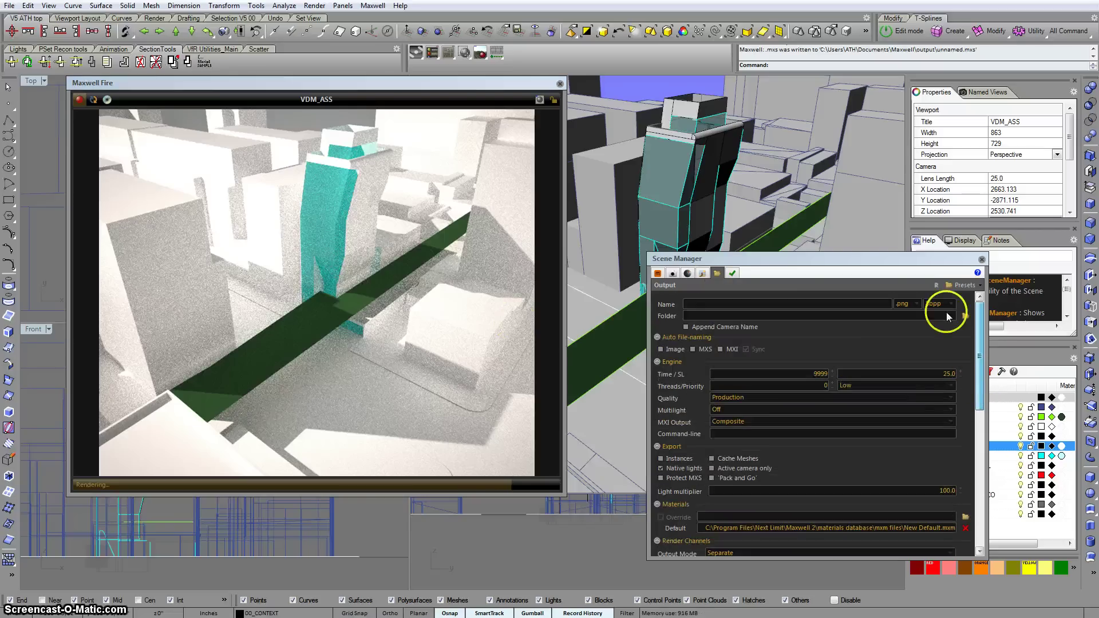
pyautogui.click(702, 274)
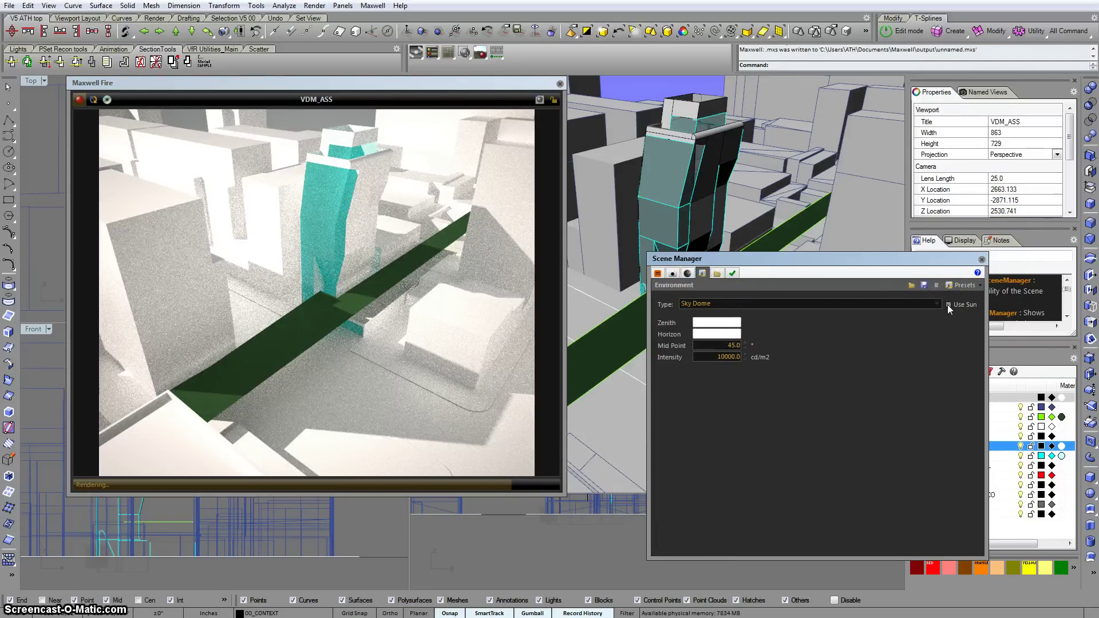
pyautogui.click(915, 304)
pyautogui.click(754, 147)
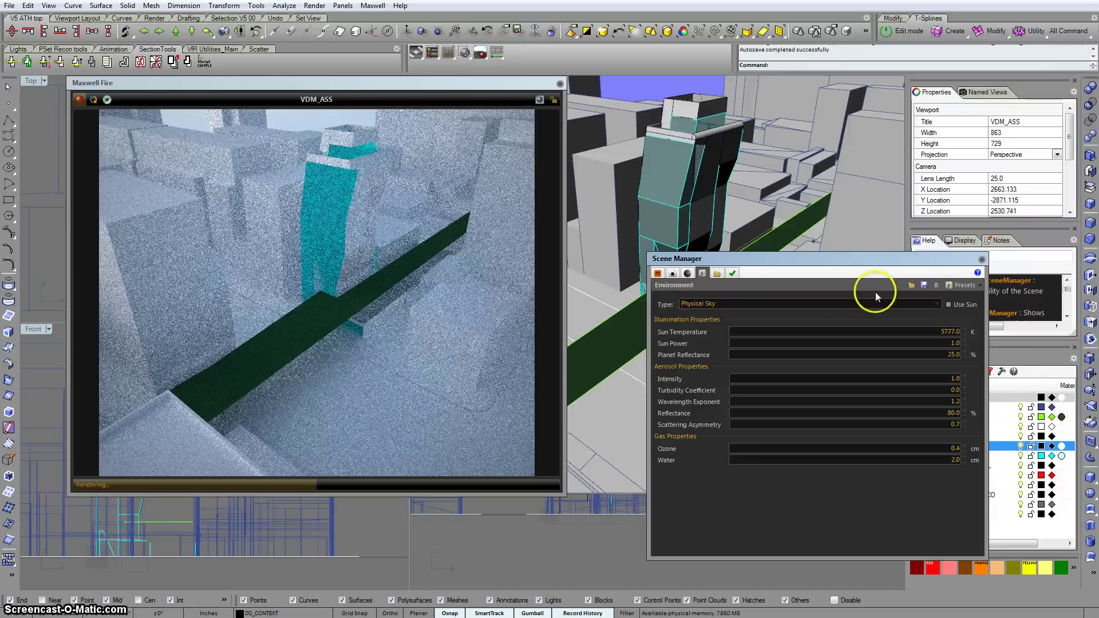
# - Shift the scene's time of day to 1:36 PM on the globe and enable Use Sun for the Physical Sky
pyautogui.click(688, 273)
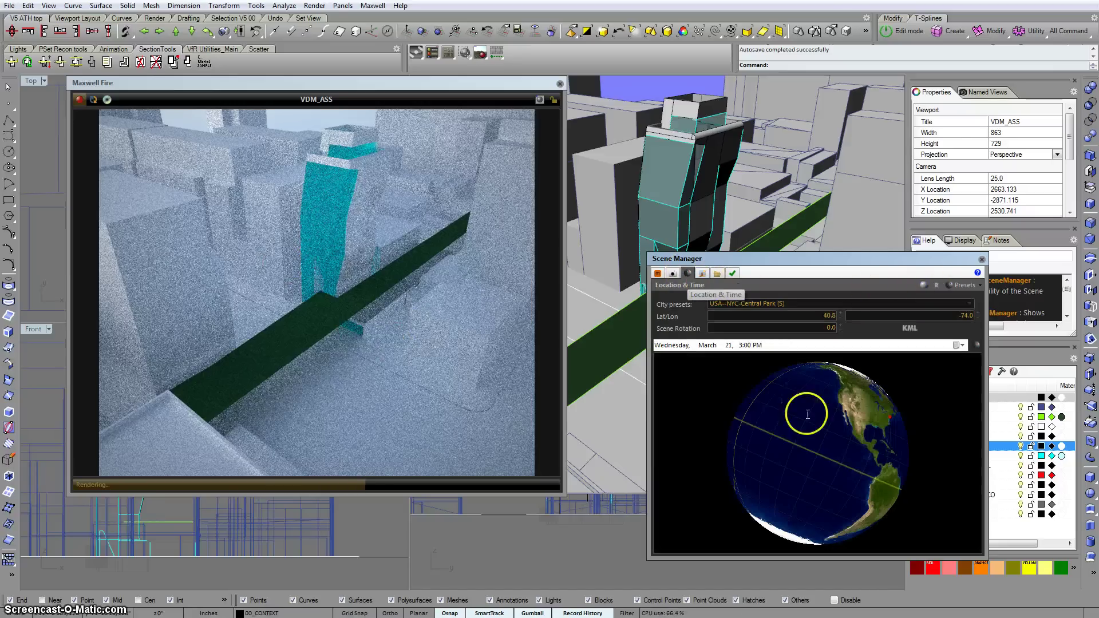
pyautogui.moveTo(829, 437); pyautogui.dragTo(803, 425)
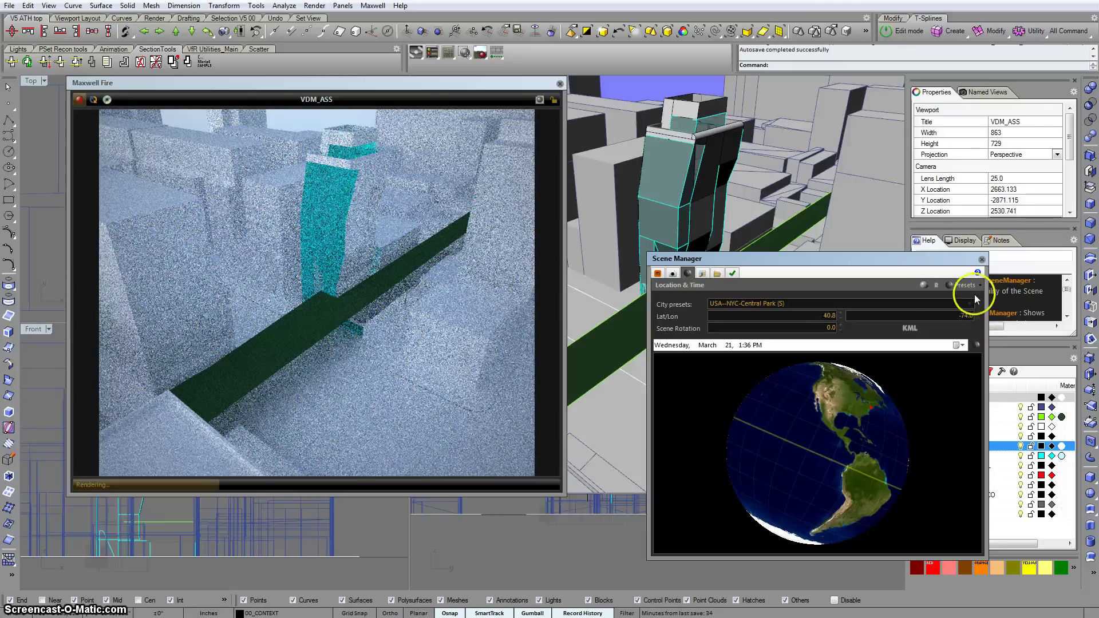
pyautogui.click(702, 273)
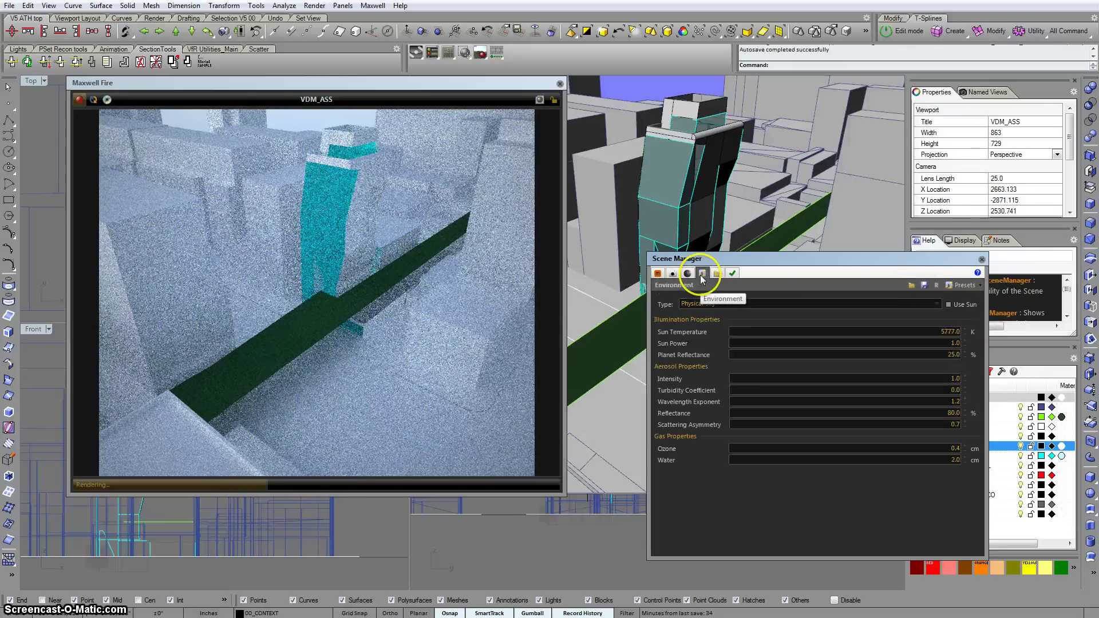
pyautogui.click(948, 304)
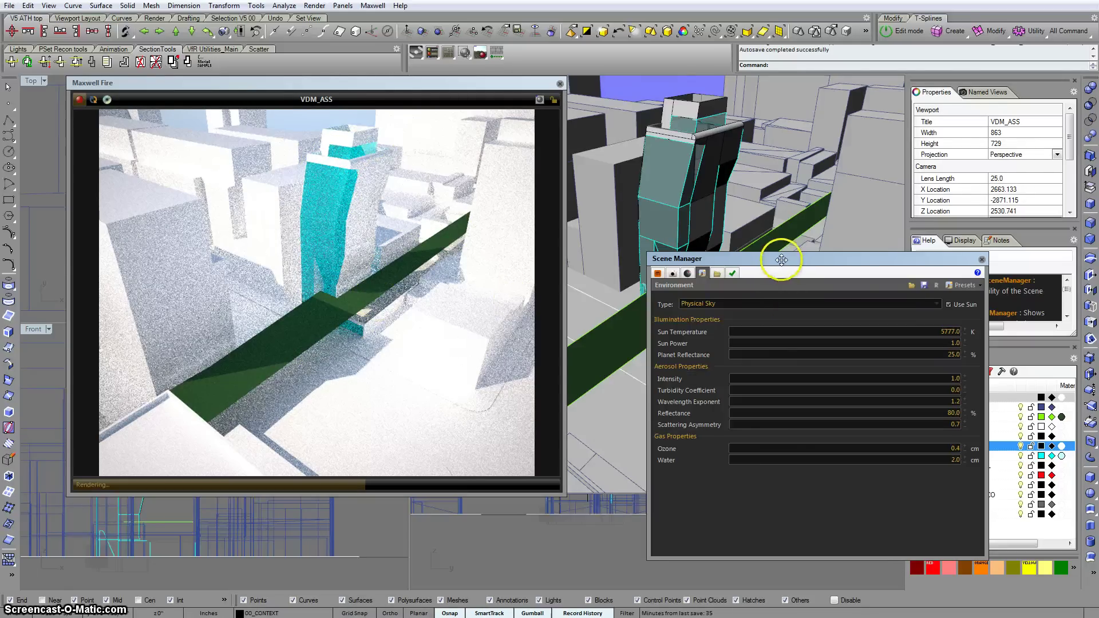
# - Set New Default.mxm as the override material in the output settings and refresh the Maxwell Fire preview
pyautogui.moveTo(782, 270); pyautogui.dragTo(697, 257)
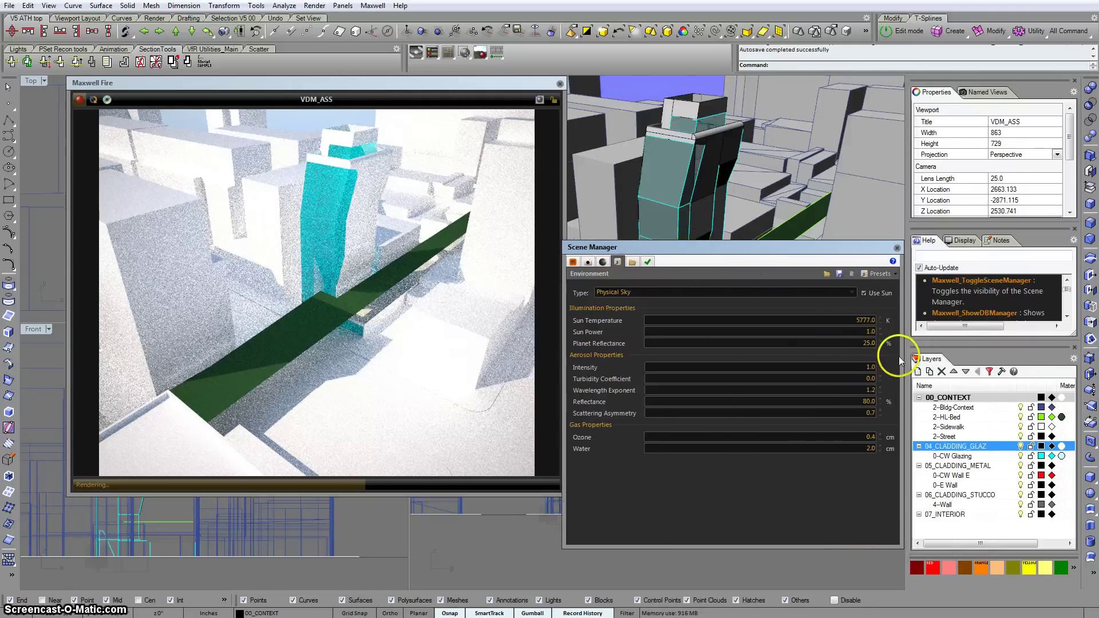
pyautogui.click(633, 261)
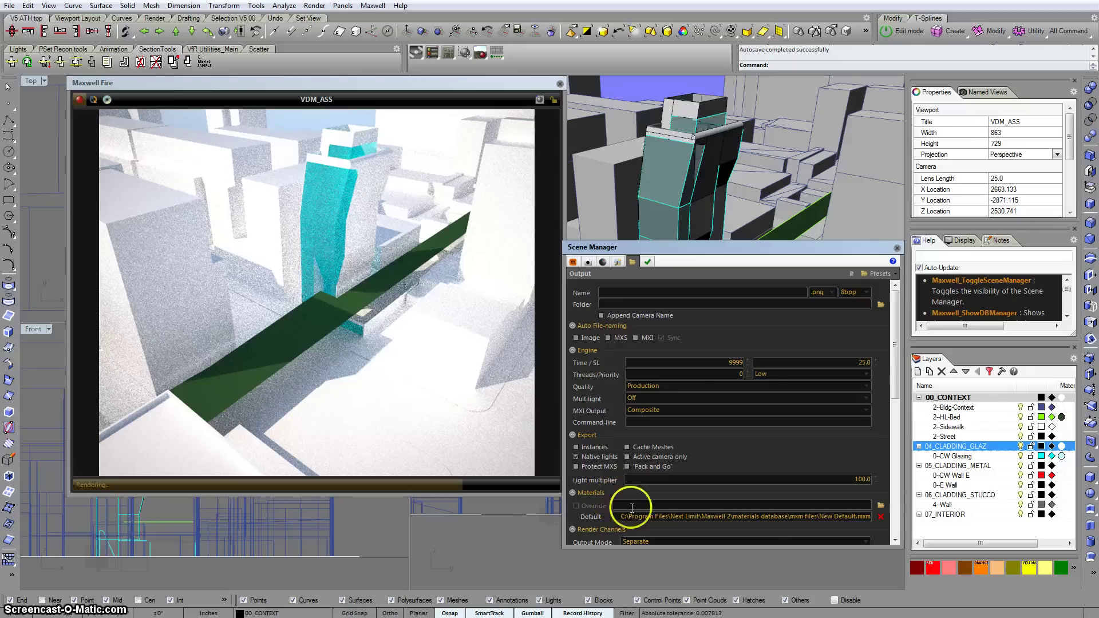
pyautogui.click(881, 508)
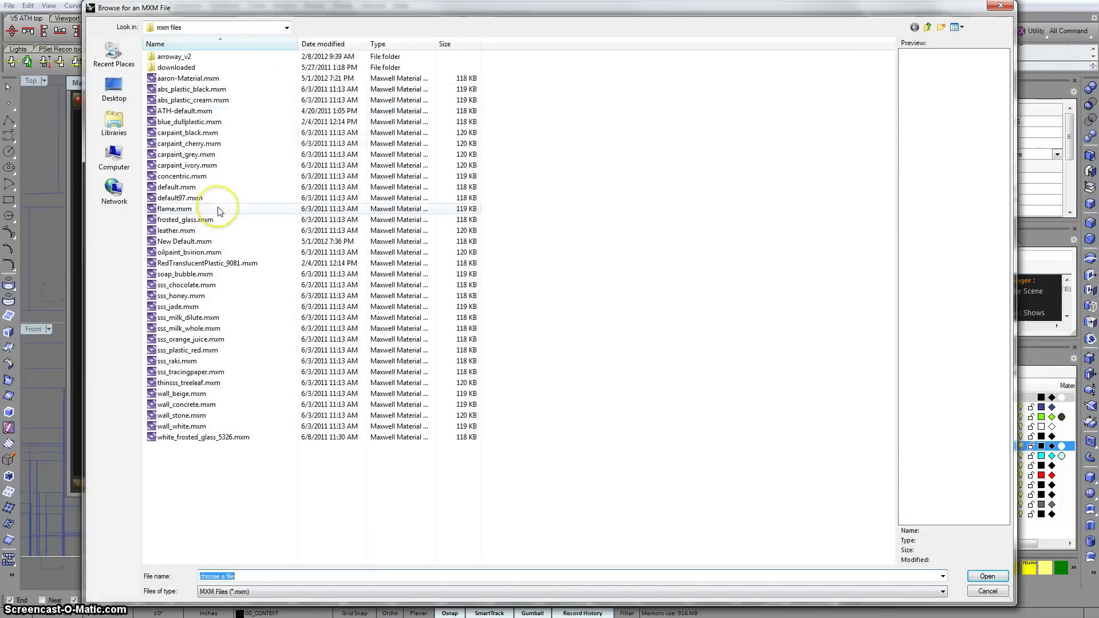
pyautogui.doubleClick(190, 241)
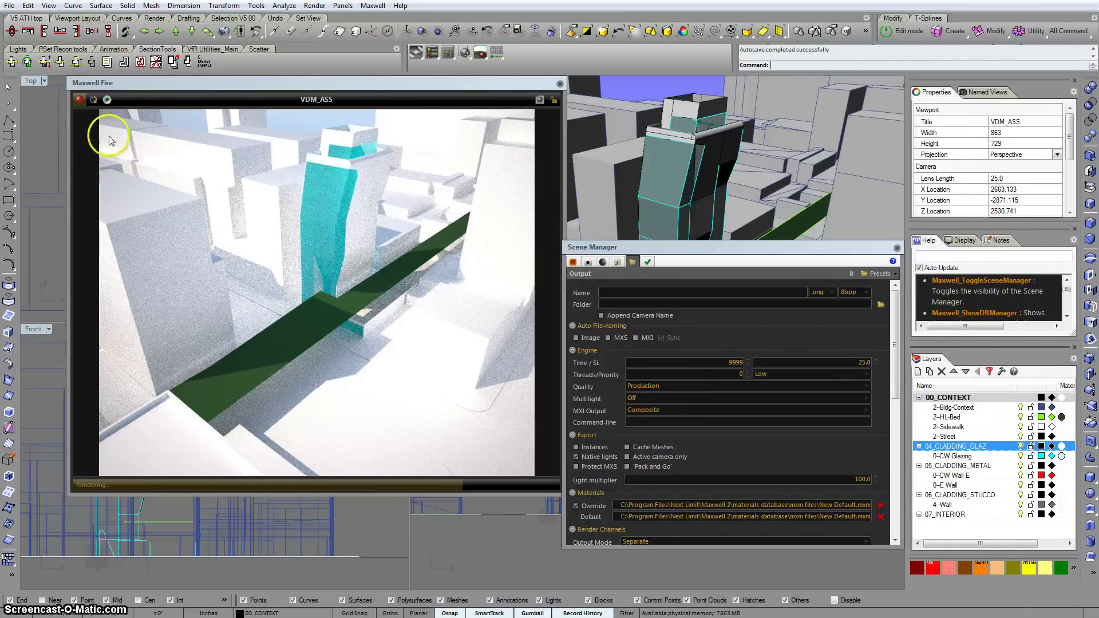
pyautogui.click(94, 99)
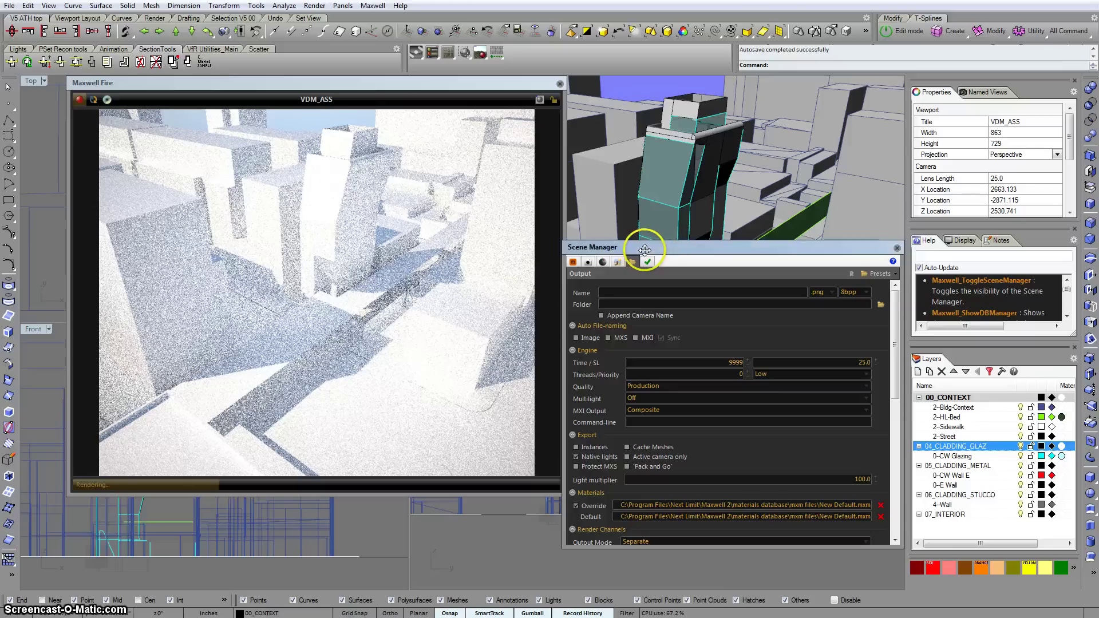
# - Dock the Maxwell Fire window beside the viewports and switch its preview to a widened Top view
pyautogui.moveTo(656, 250); pyautogui.dragTo(694, 382)
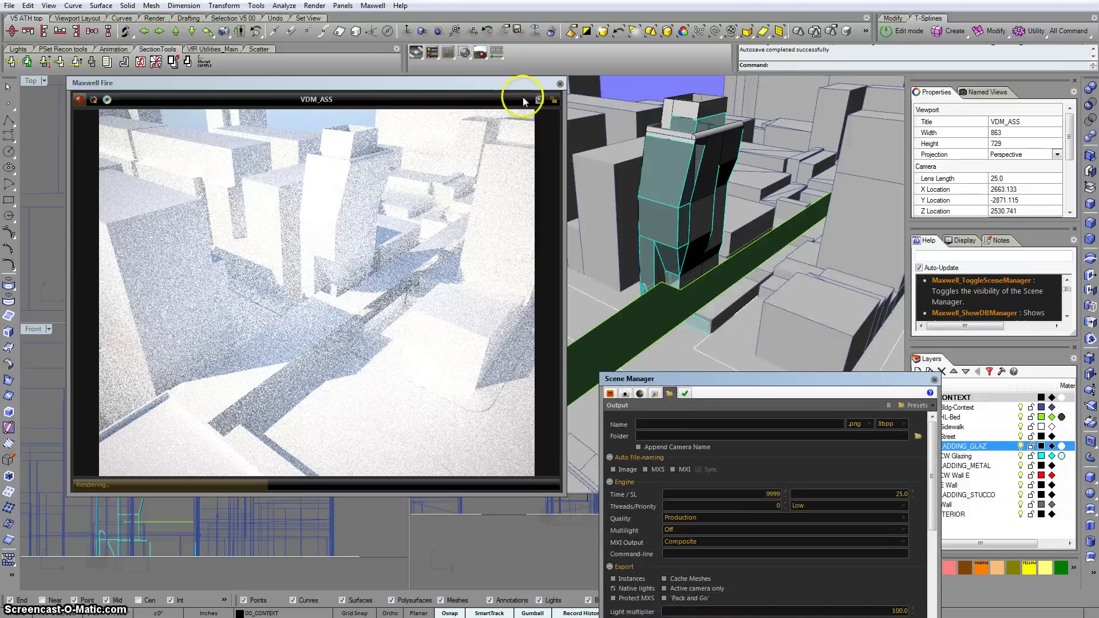
pyautogui.moveTo(512, 86); pyautogui.dragTo(489, 92)
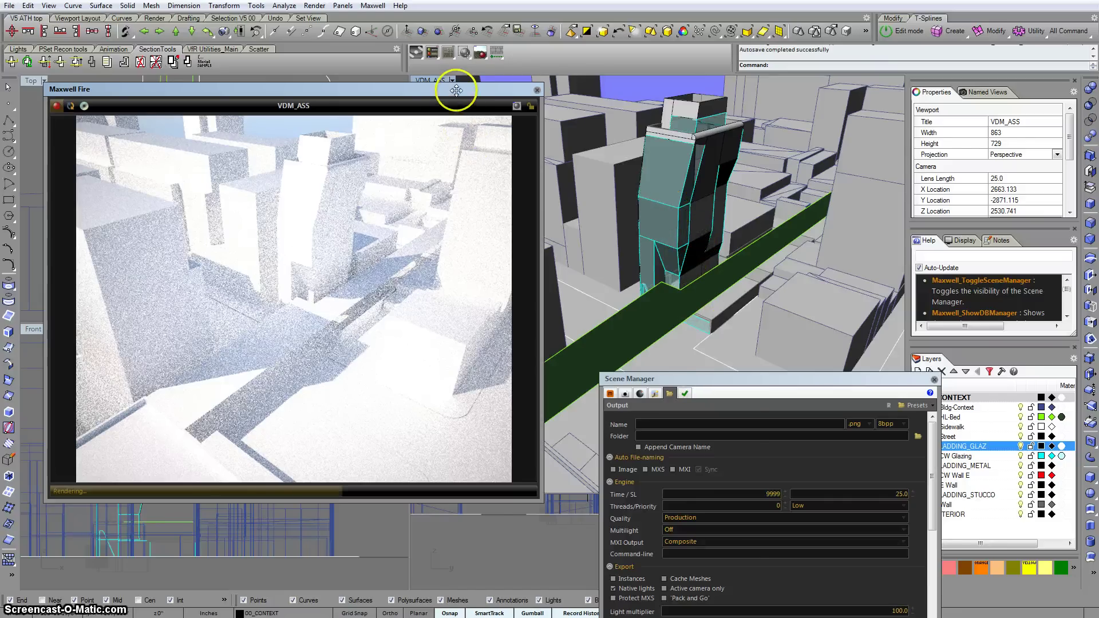
pyautogui.moveTo(461, 90); pyautogui.dragTo(896, 140)
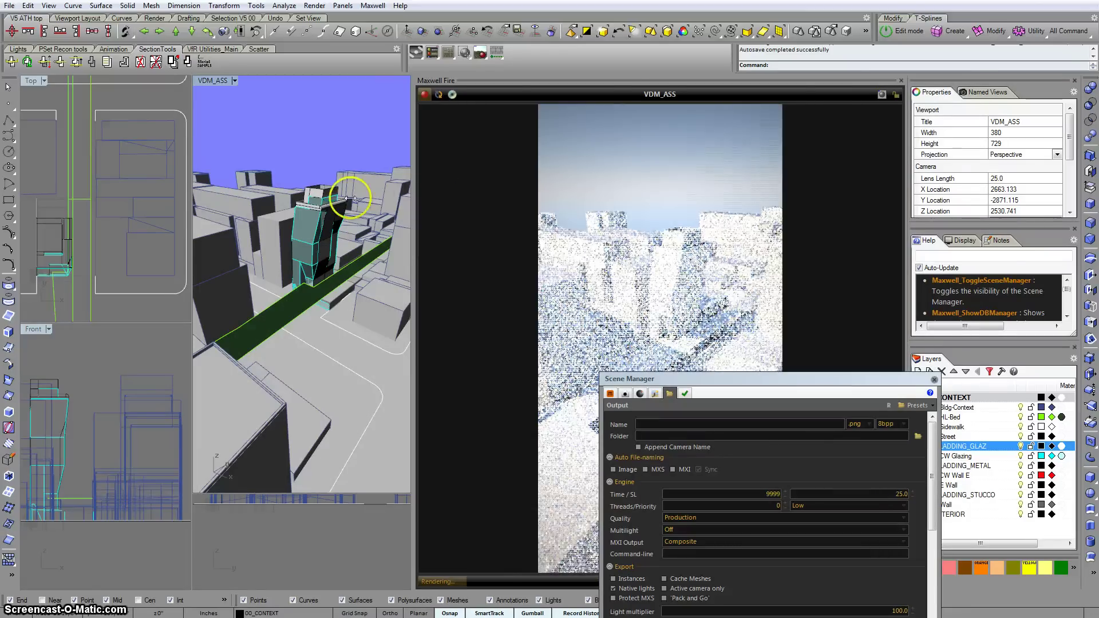
pyautogui.click(120, 170)
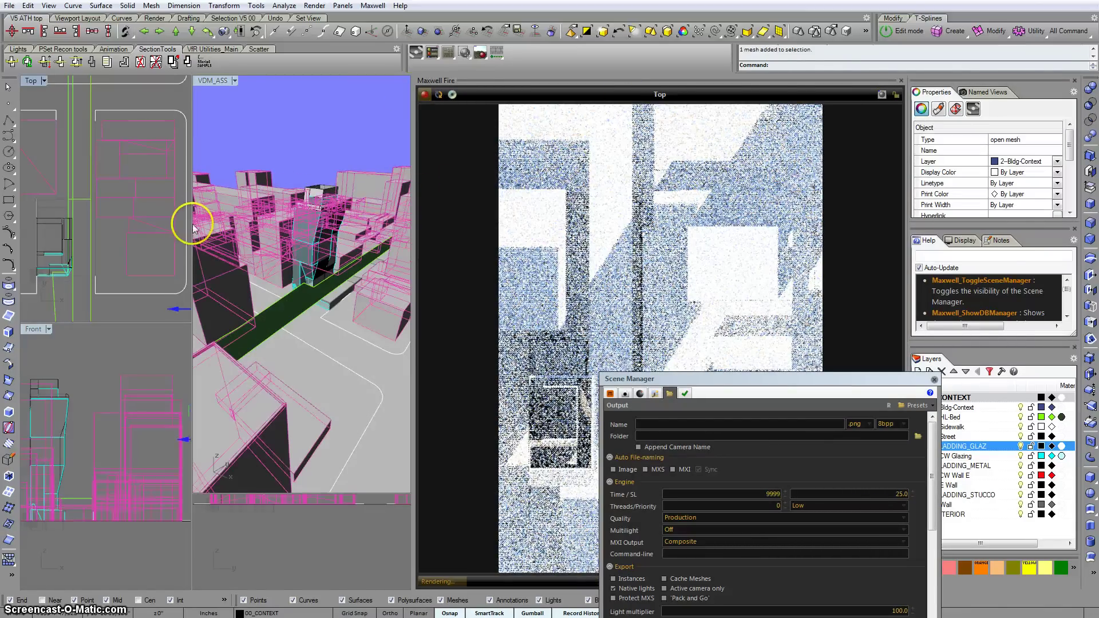
pyautogui.moveTo(194, 221); pyautogui.dragTo(338, 227)
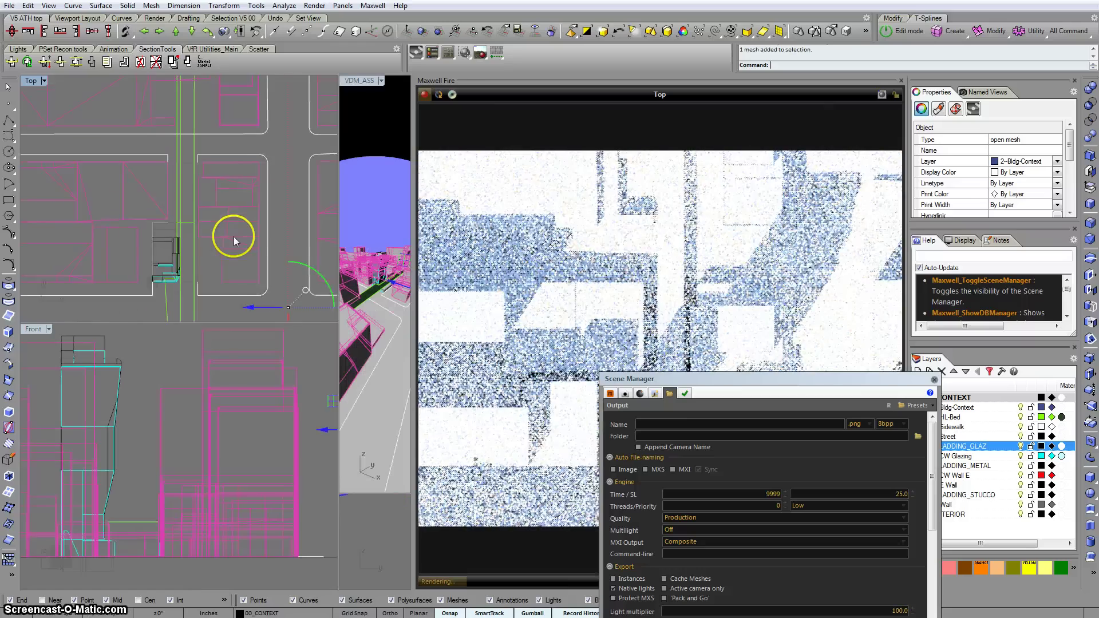
pyautogui.moveTo(234, 235); pyautogui.dragTo(235, 179, button='right')
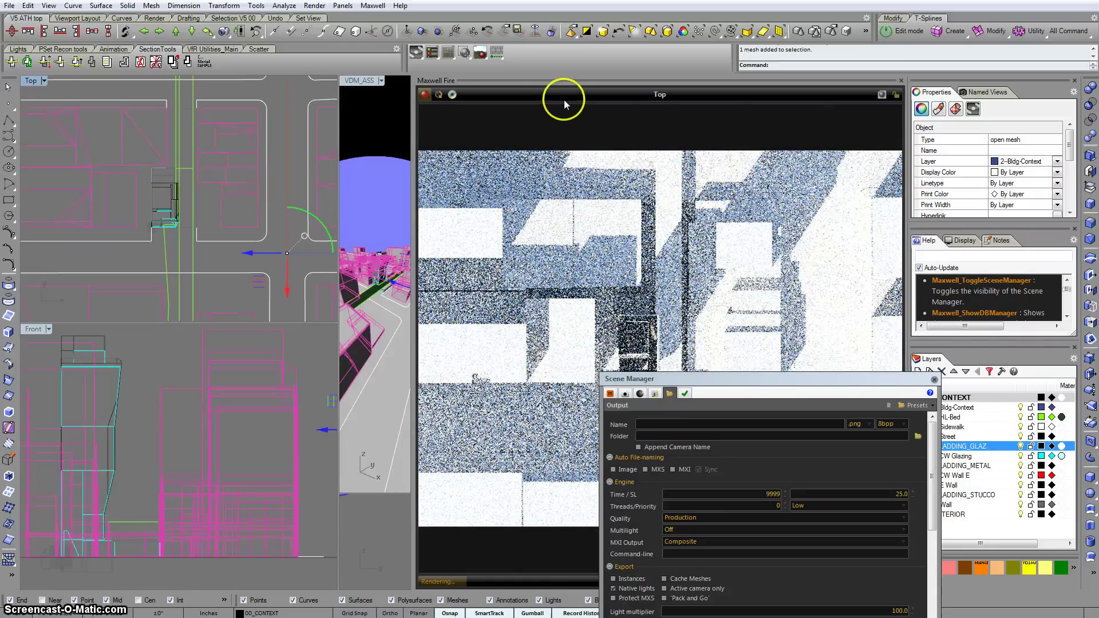
# - Float the Maxwell Fire window clear of the Top view and have its render drawn directly in the viewport
pyautogui.moveTo(564, 85); pyautogui.dragTo(356, 164)
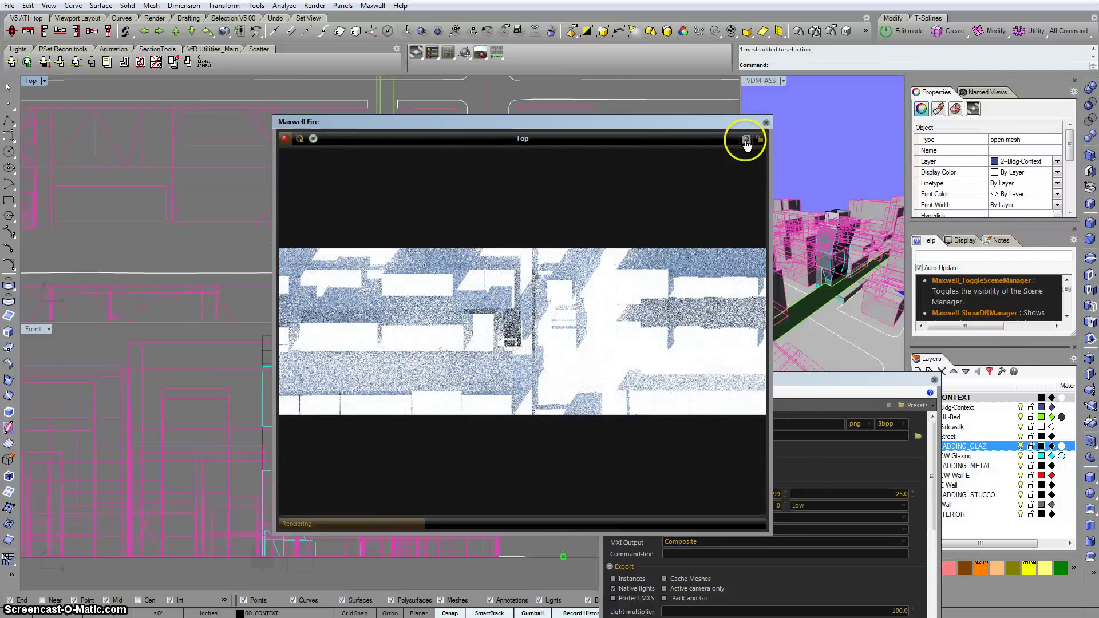
pyautogui.click(744, 140)
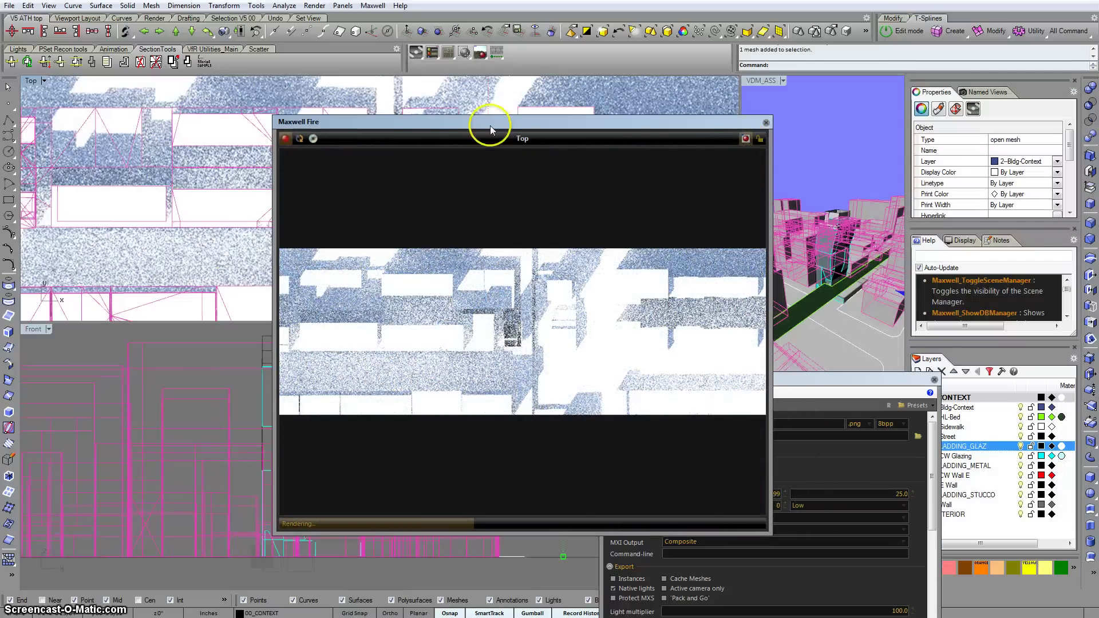
pyautogui.moveTo(327, 121); pyautogui.dragTo(746, 417)
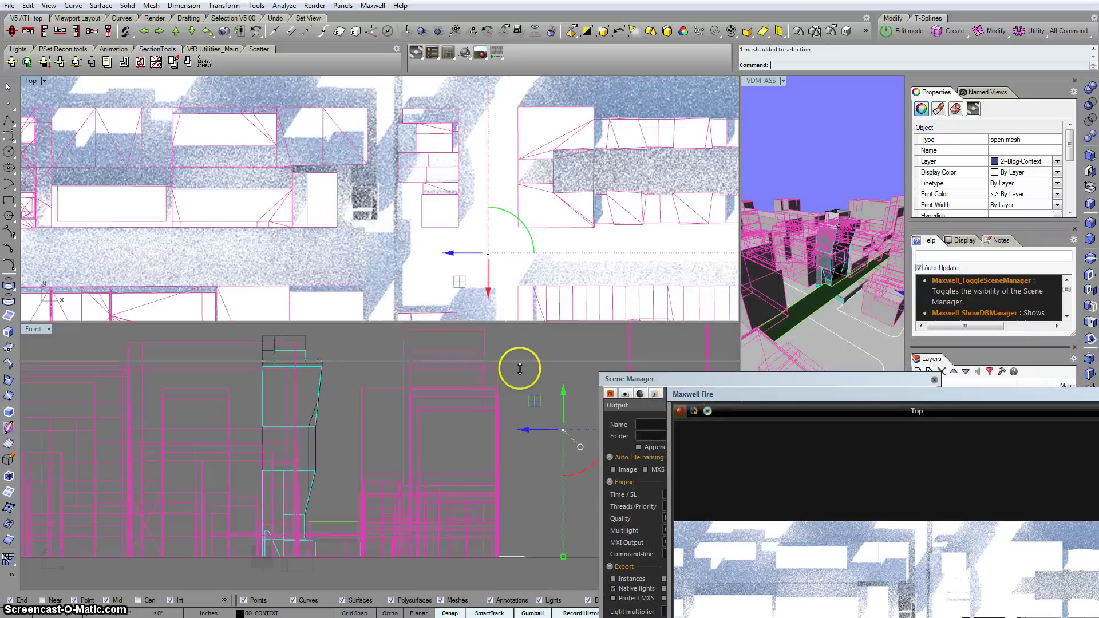
# - Enlarge the Top view to watch the shadows and shift the scene's date and time to May 8, 11:26 AM on the globe
pyautogui.scroll(10, 530, 269)
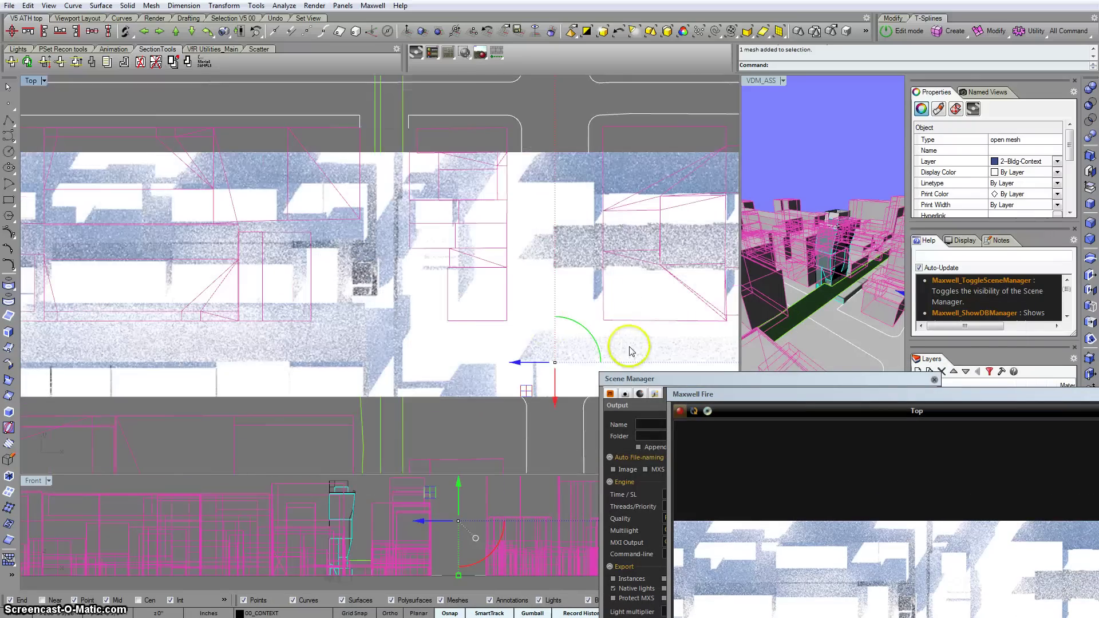
pyautogui.scroll(-10, 530, 276)
pyautogui.scroll(4, 530, 274)
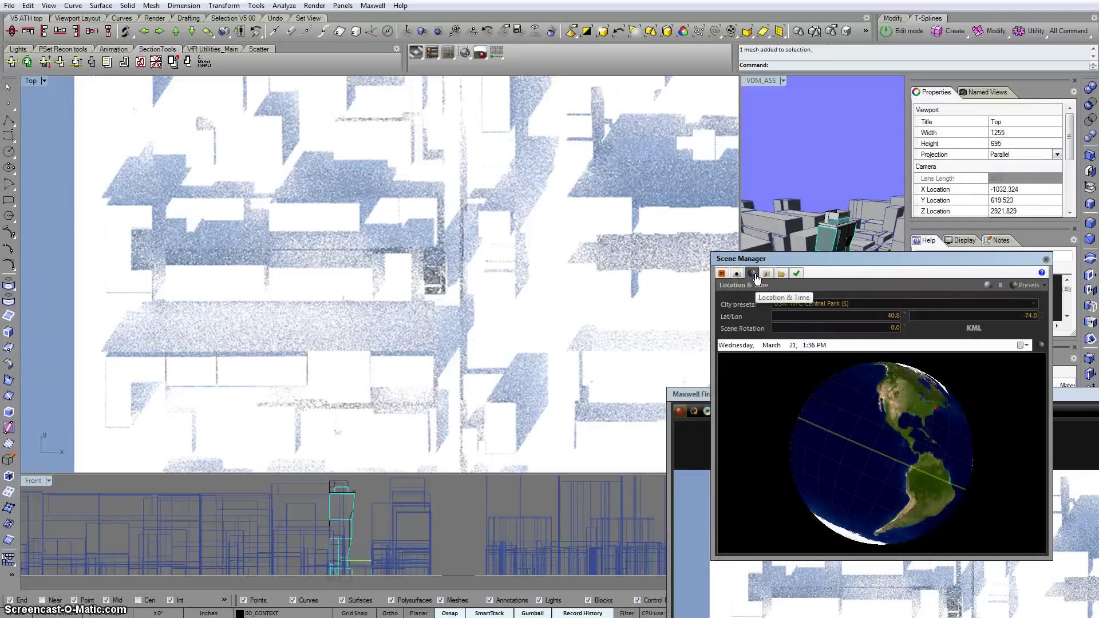
pyautogui.click(874, 402)
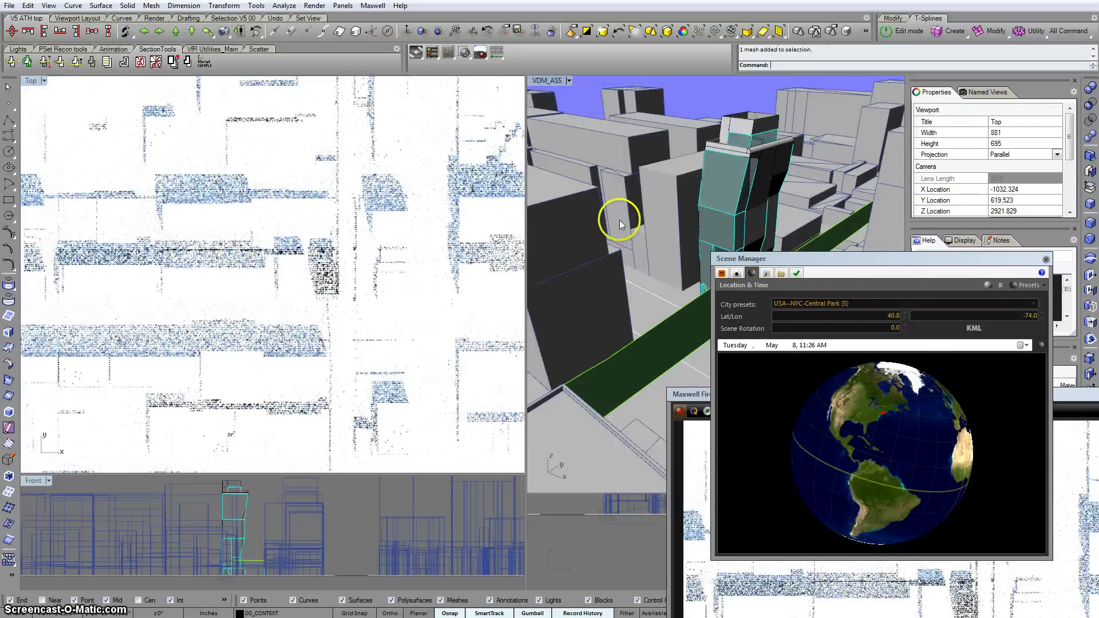
# - Render the VDM_ASS view in Fire and uncover it by moving the Scene Manager aside and shrinking the Maxwell Fire window
pyautogui.scroll(-2, 621, 216)
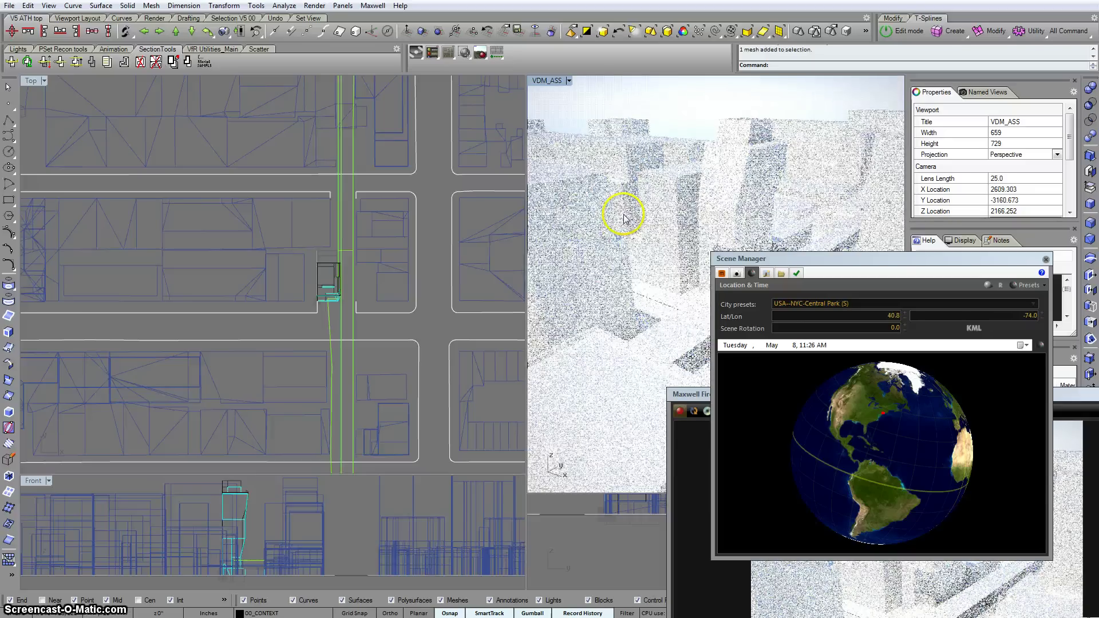
pyautogui.click(789, 262)
pyautogui.moveTo(789, 262); pyautogui.dragTo(200, 205)
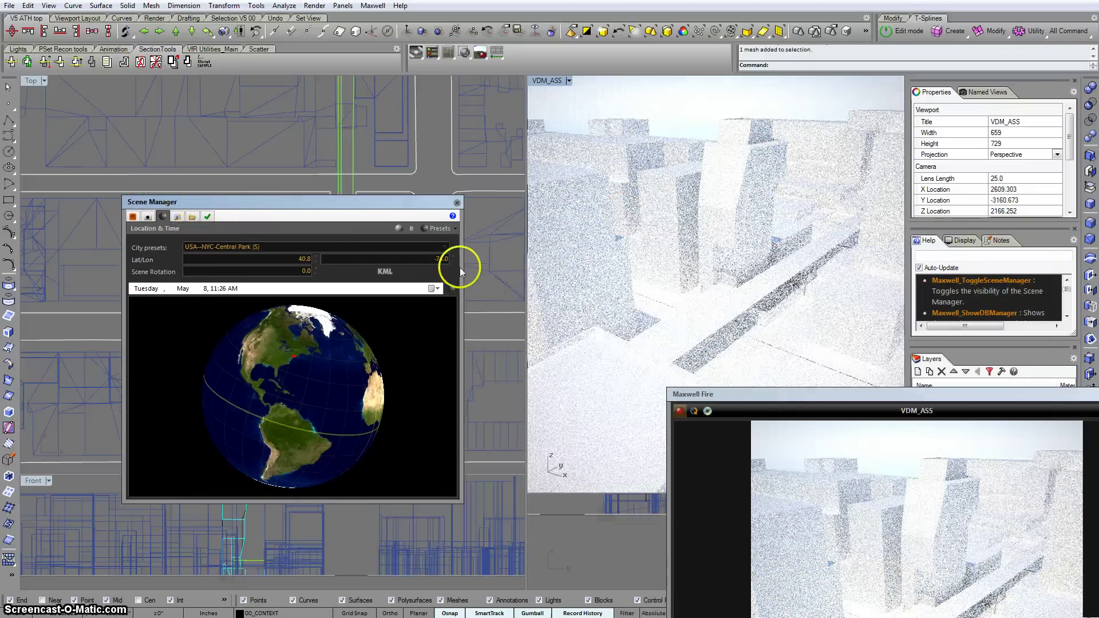
pyautogui.moveTo(837, 409); pyautogui.dragTo(898, 423)
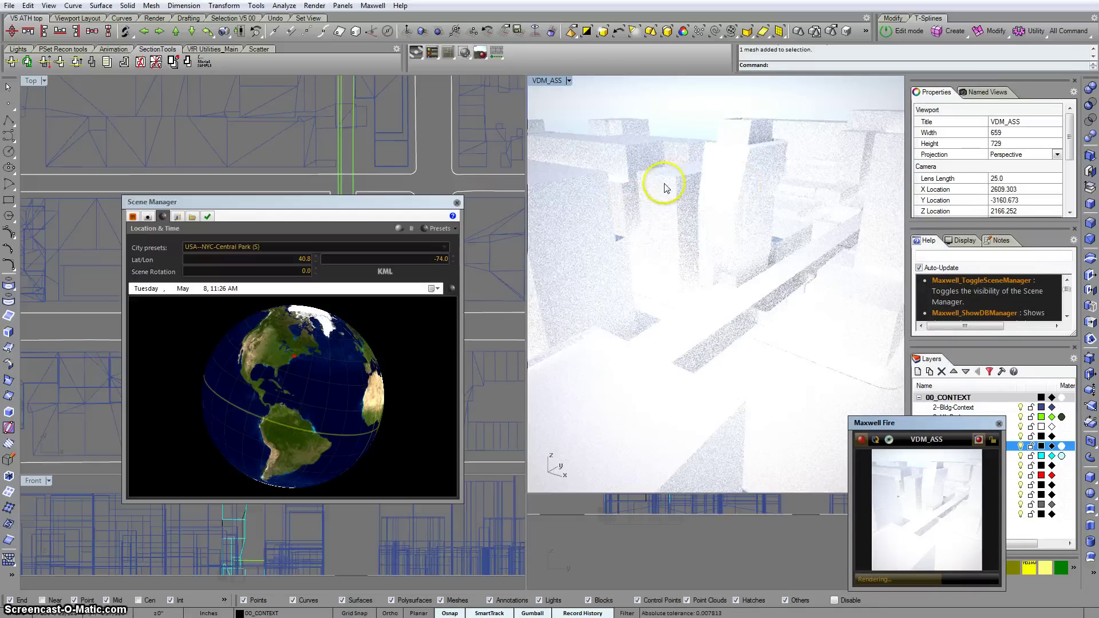
# - Reframe the VDM_ASS camera to a higher view over the tower and start a full render in Maxwell Render
pyautogui.moveTo(668, 191)
pyautogui.mouseDown(button='right')
pyautogui.moveTo(841, 187)
pyautogui.moveTo(731, 189)
pyautogui.moveTo(669, 215)
pyautogui.moveTo(699, 165)
pyautogui.moveTo(738, 213)
pyautogui.mouseUp(button='right')
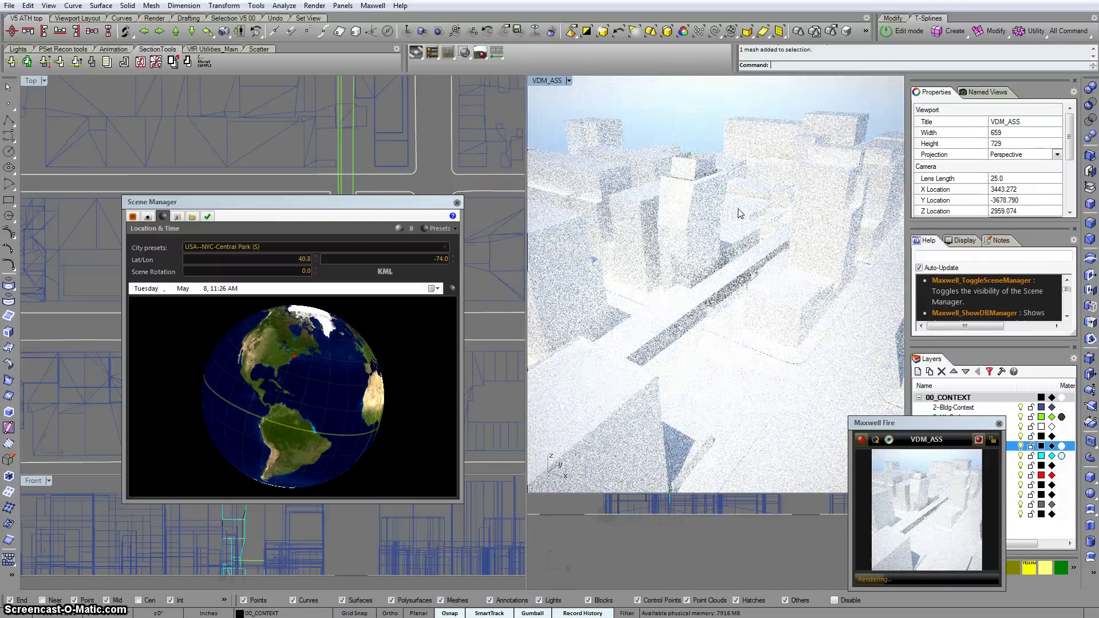
pyautogui.moveTo(739, 213); pyautogui.dragTo(740, 248, button='right')
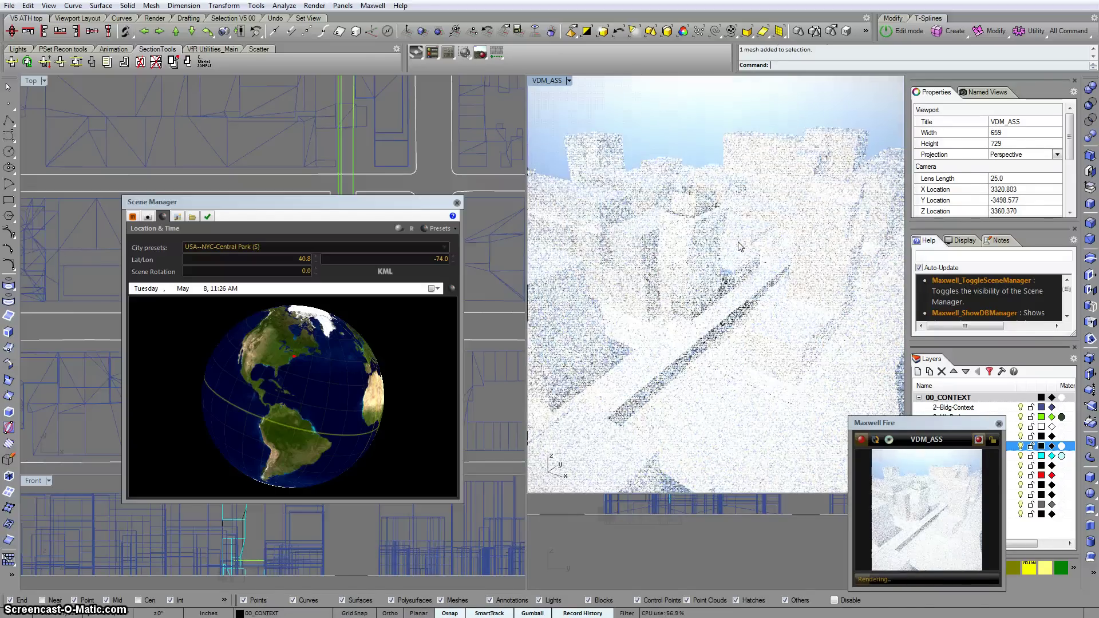
pyautogui.moveTo(636, 276); pyautogui.dragTo(635, 276, button='right')
pyautogui.moveTo(298, 208); pyautogui.dragTo(318, 208)
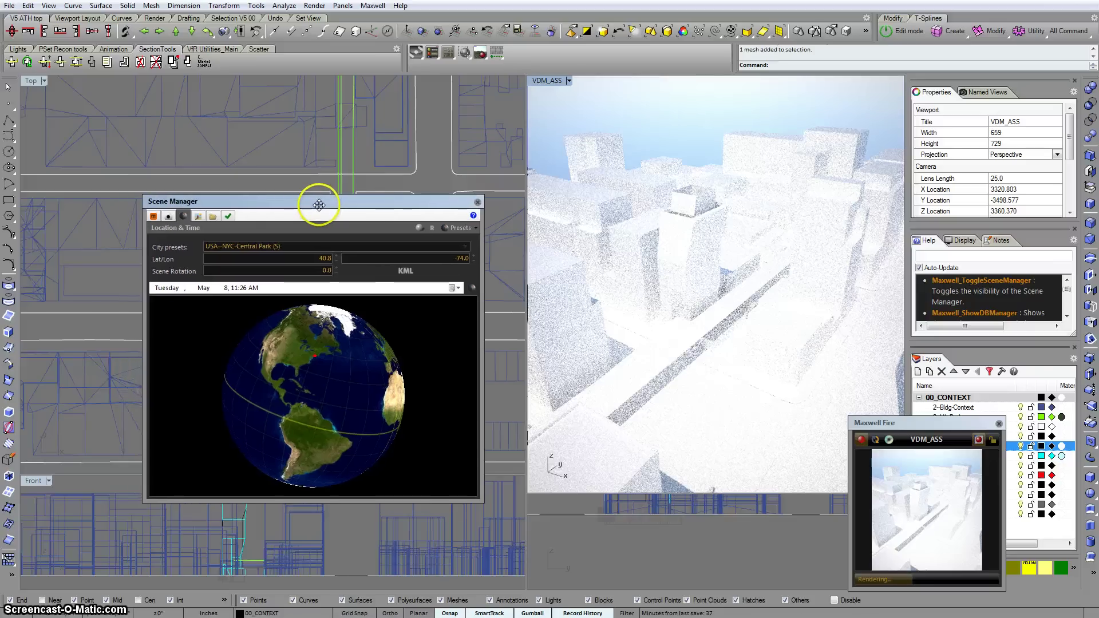
pyautogui.click(418, 57)
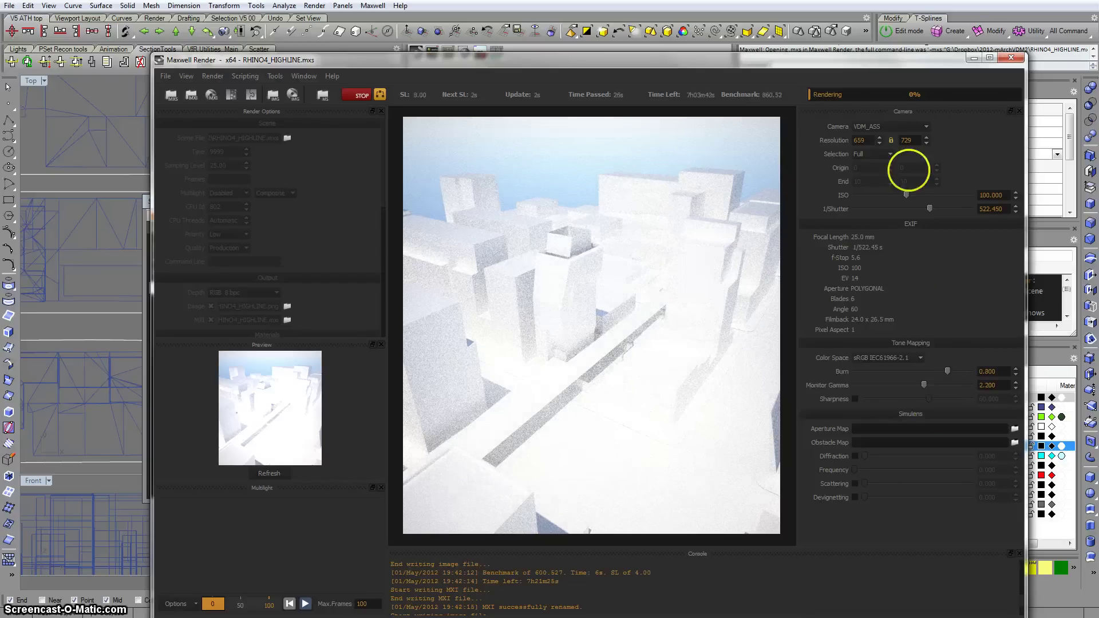
# - Set the render's ISO to 40 and 1/Shutter to 666 and update the rendered image
pyautogui.moveTo(907, 194); pyautogui.dragTo(897, 194)
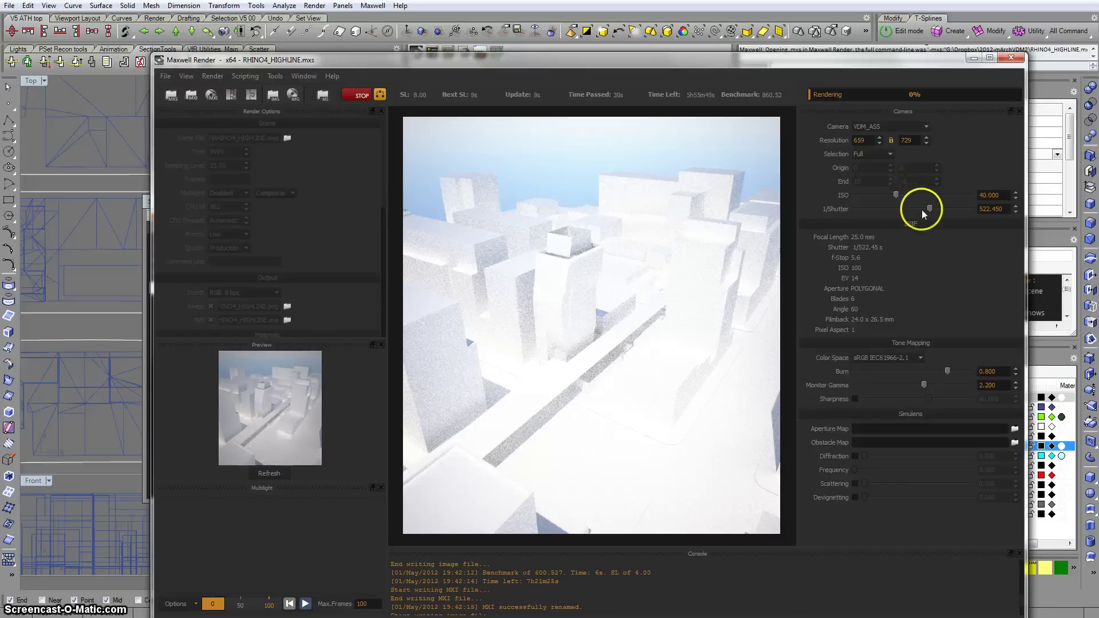
pyautogui.moveTo(927, 209); pyautogui.dragTo(933, 208)
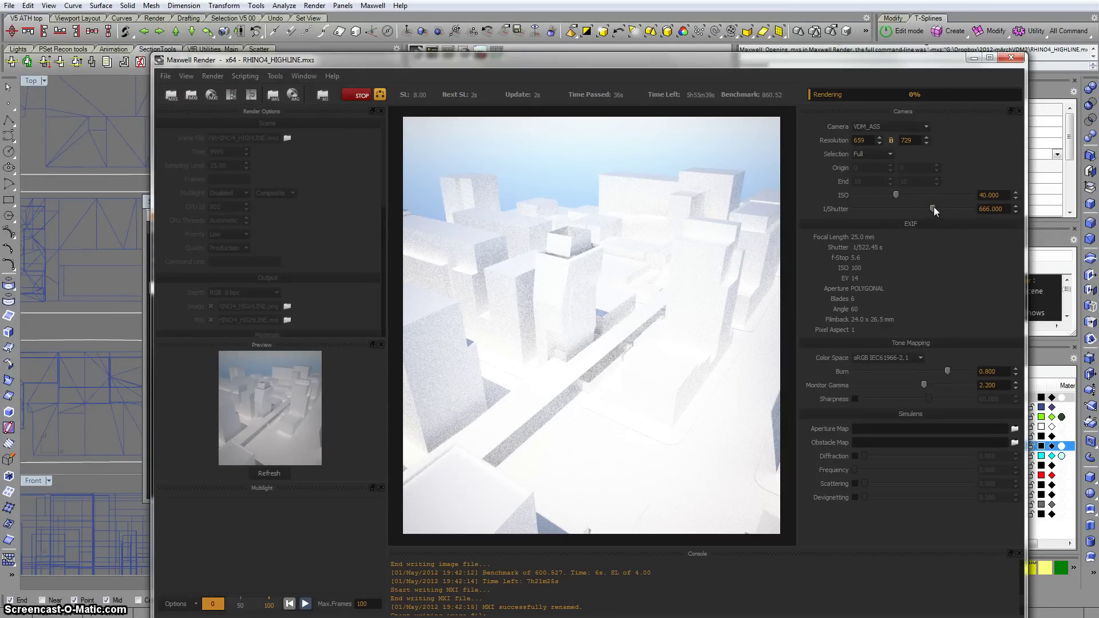
pyautogui.click(733, 307)
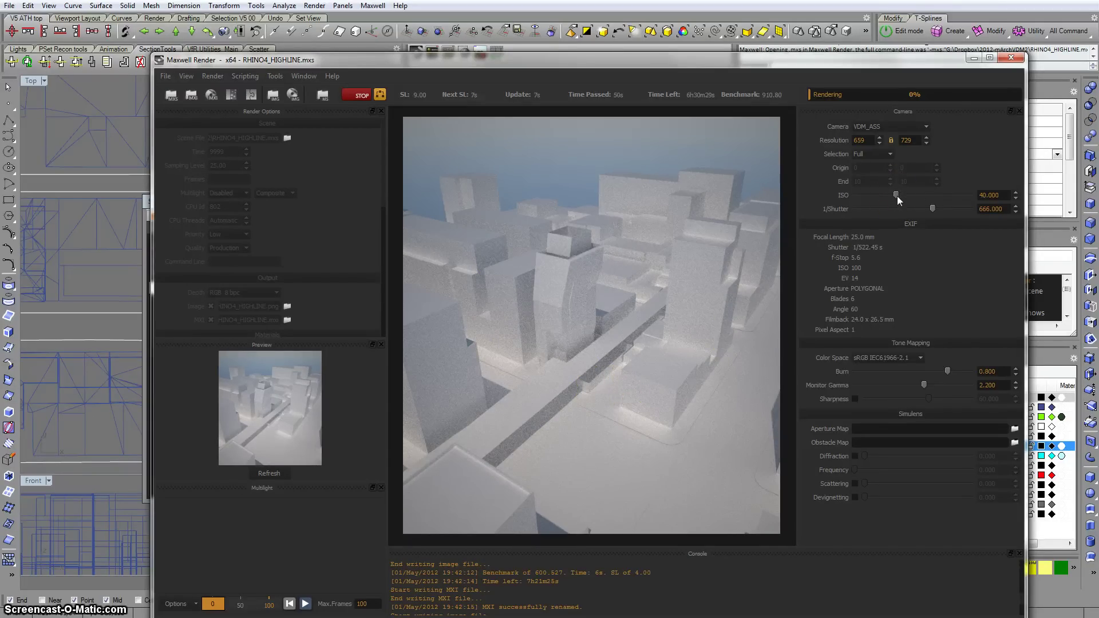
# - Adjust the render's exposure to ISO 79 and 1/Shutter 1177, and enable Devignetting at 89
pyautogui.moveTo(897, 195); pyautogui.dragTo(904, 195)
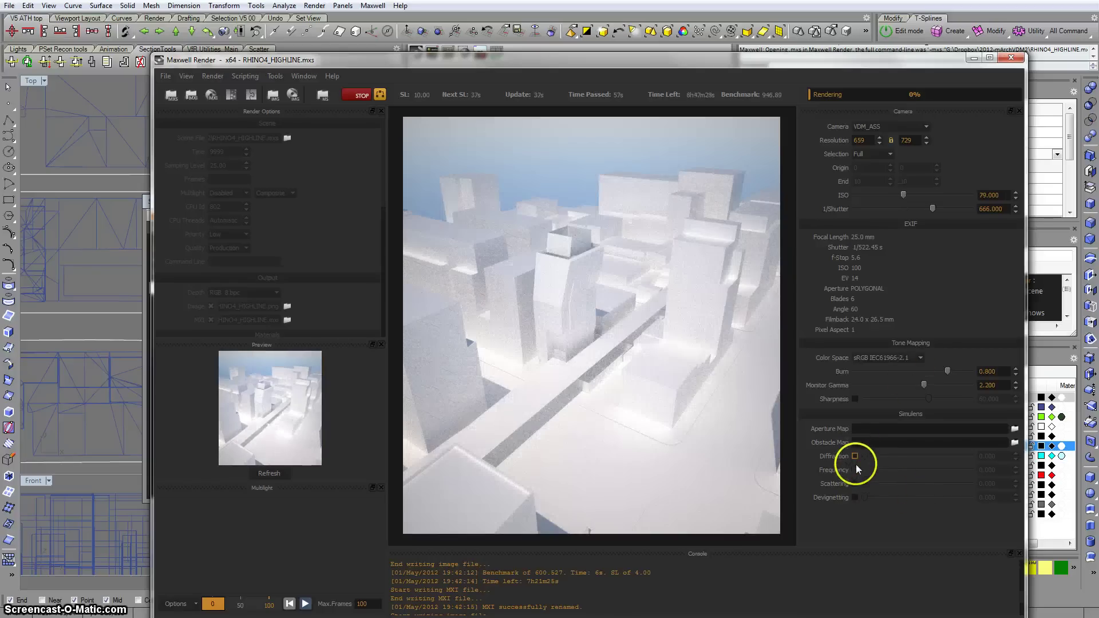
pyautogui.moveTo(864, 497); pyautogui.dragTo(959, 496)
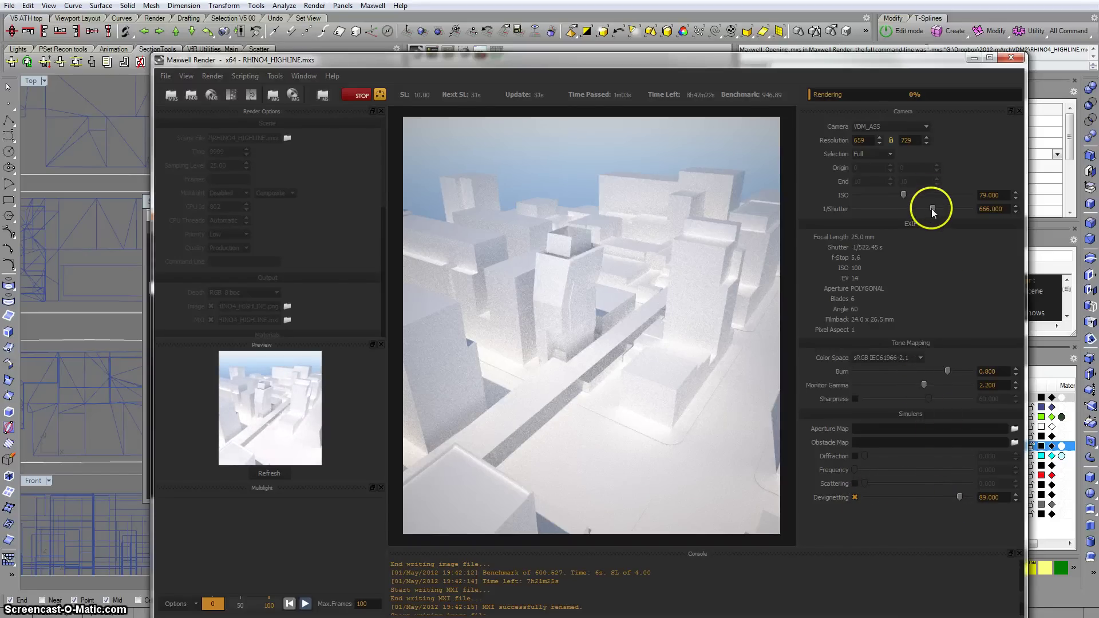
pyautogui.moveTo(929, 208); pyautogui.dragTo(939, 207)
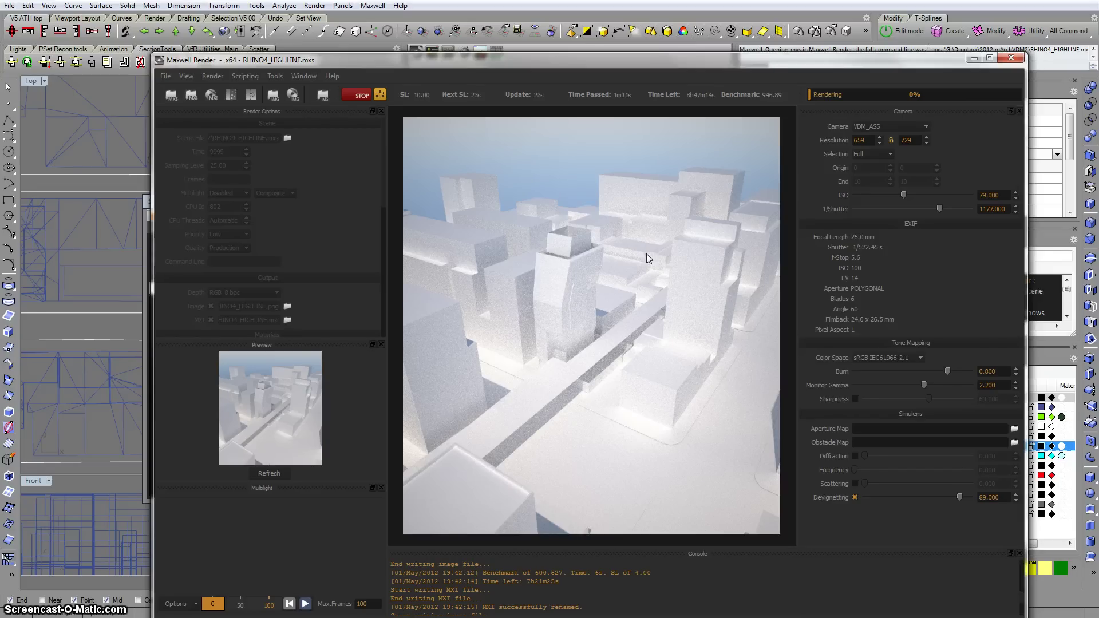
pyautogui.click(550, 219)
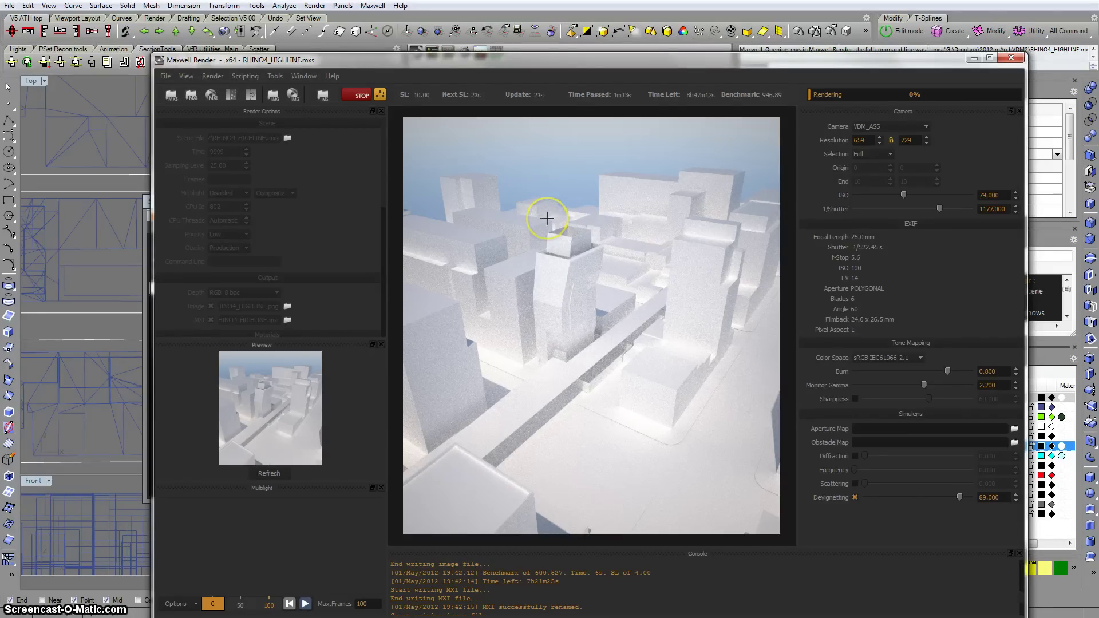